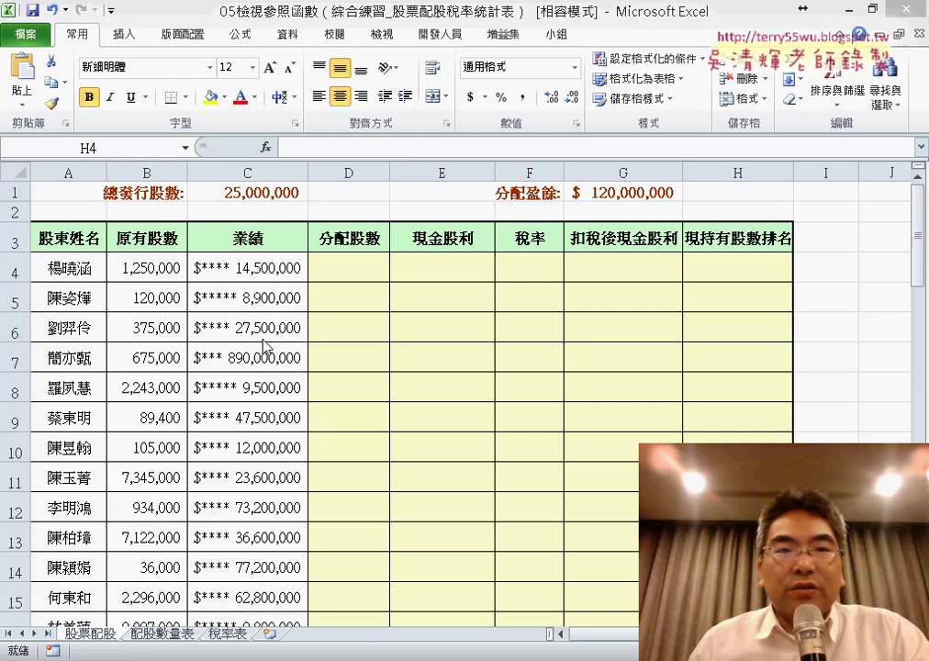
Open the Name Manager from the Formulas tab and select all eight existing defined names.
{"action": "left_click", "coordinate": [251, 39]}
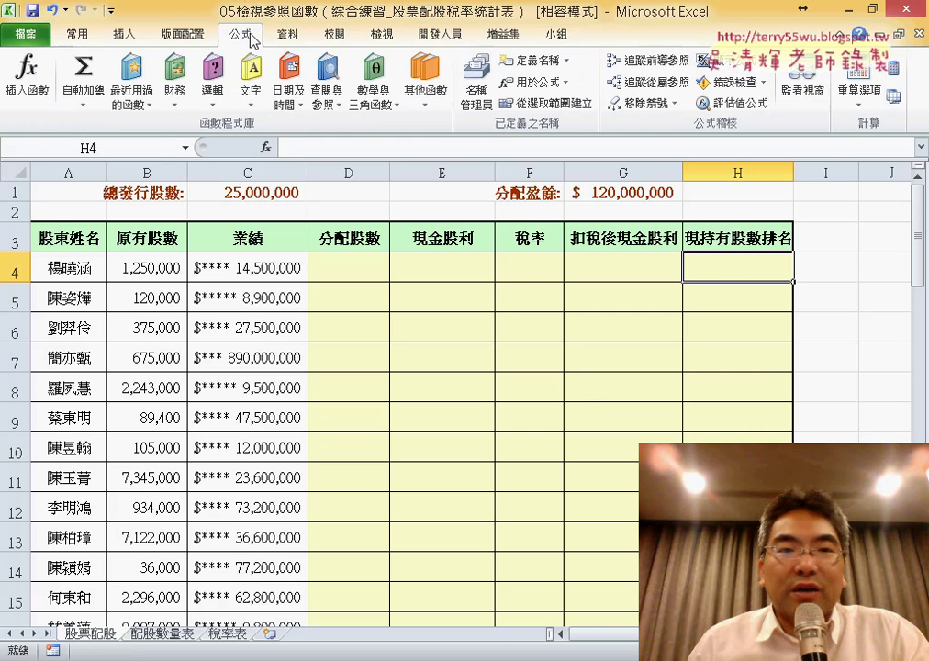
{"action": "left_click", "coordinate": [478, 81]}
{"action": "left_click_drag", "start_coordinate": [466, 28], "coordinate": [540, 209]}
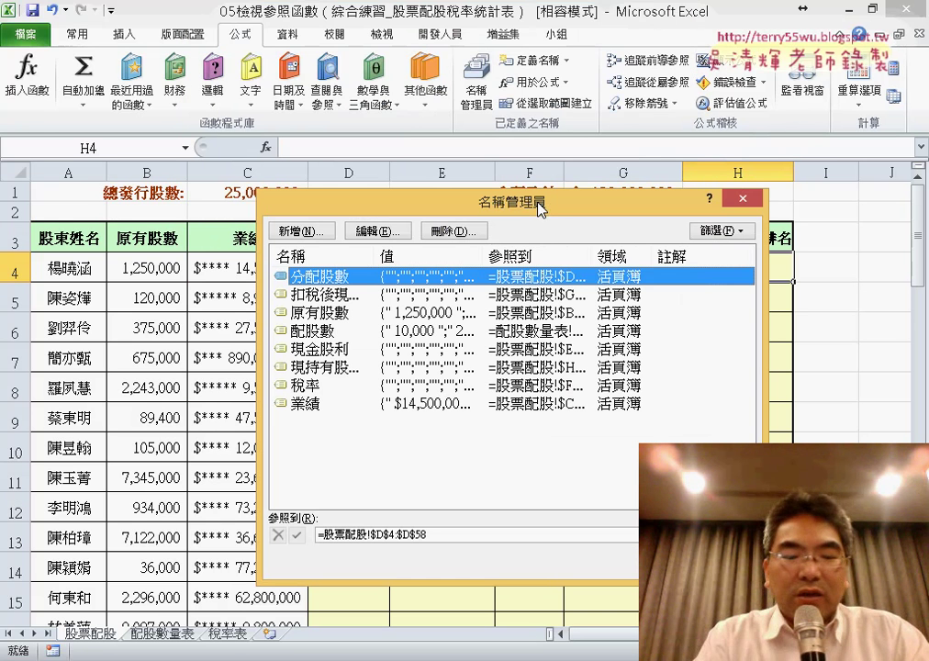
{"action": "mouse_move", "coordinate": [305, 436]}
{"action": "left_mouse_down"}
{"action": "mouse_move", "coordinate": [245, 314]}
{"action": "mouse_move", "coordinate": [369, 416]}
{"action": "mouse_move", "coordinate": [338, 431]}
{"action": "left_mouse_up"}
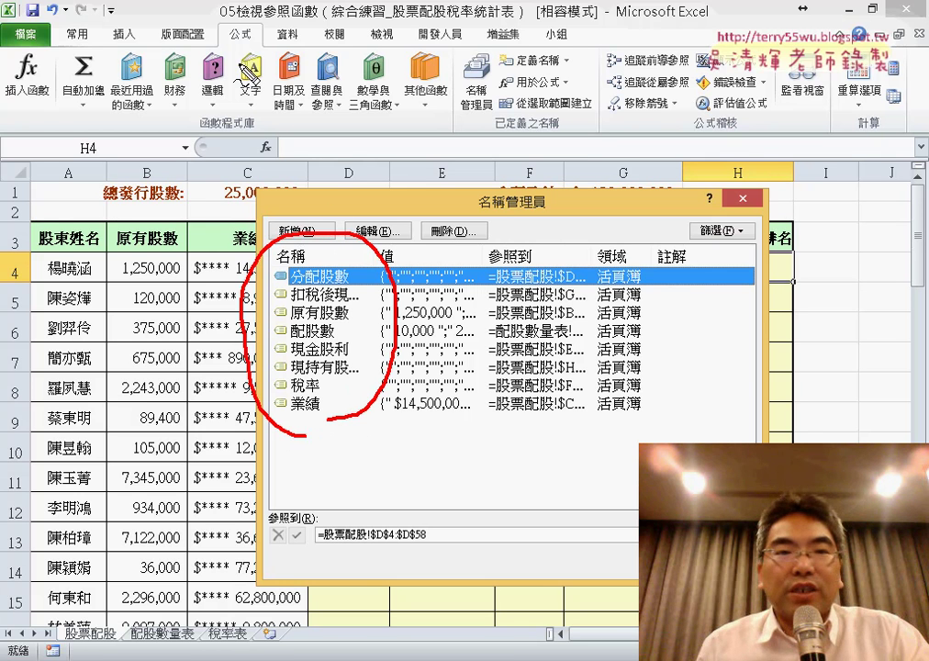
{"action": "mouse_move", "coordinate": [241, 54]}
{"action": "left_mouse_down"}
{"action": "mouse_move", "coordinate": [454, 59]}
{"action": "mouse_move", "coordinate": [477, 133]}
{"action": "left_mouse_up"}
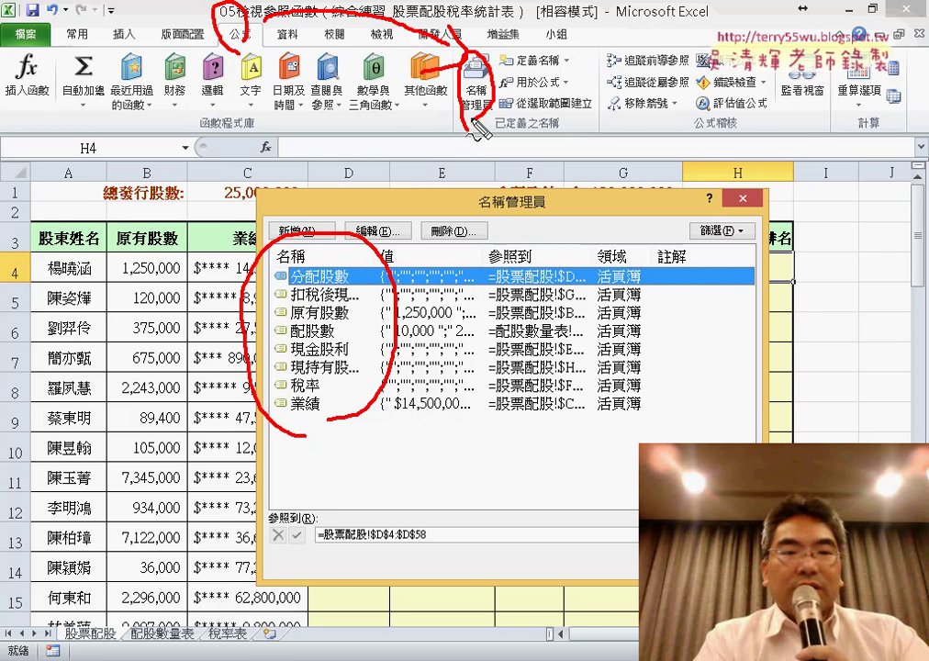
{"action": "key", "text": "Escape"}
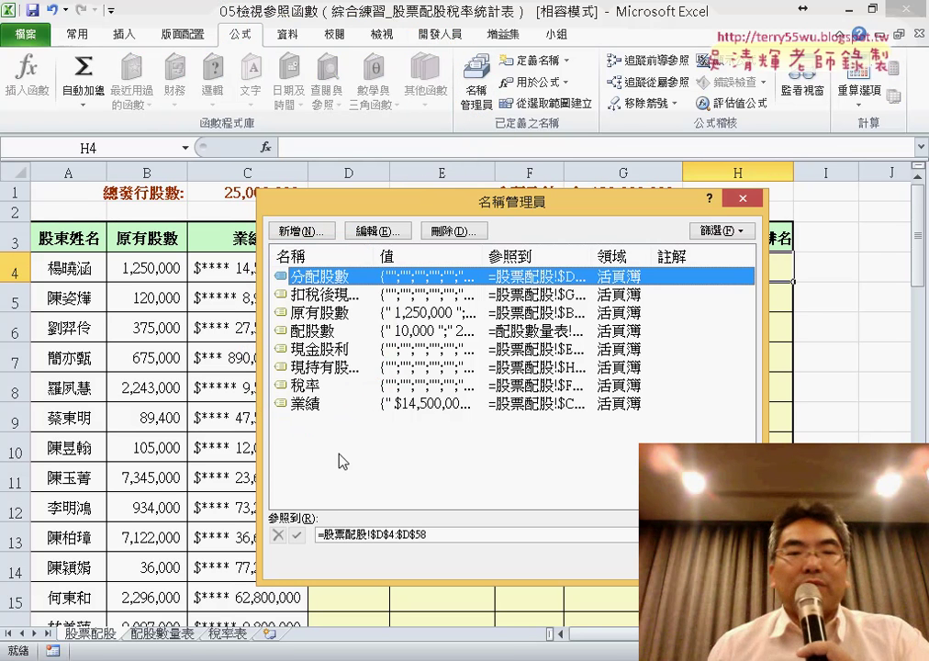
{"action": "left_click_drag", "start_coordinate": [340, 463], "coordinate": [321, 221]}
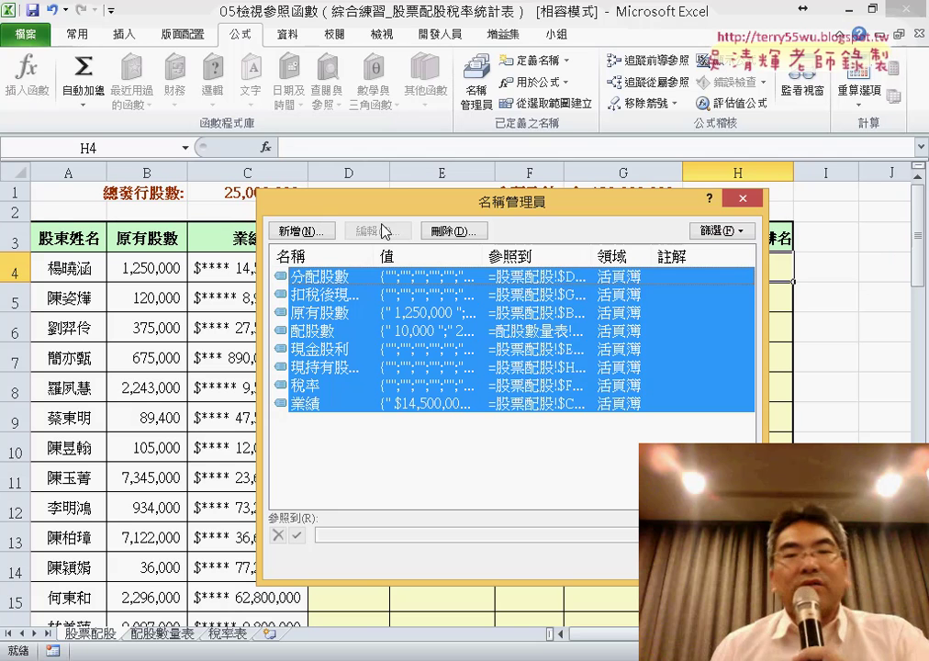
Delete all eight selected names, confirm, and close the Name Manager.
{"action": "left_click", "coordinate": [464, 235]}
{"action": "left_click", "coordinate": [427, 382]}
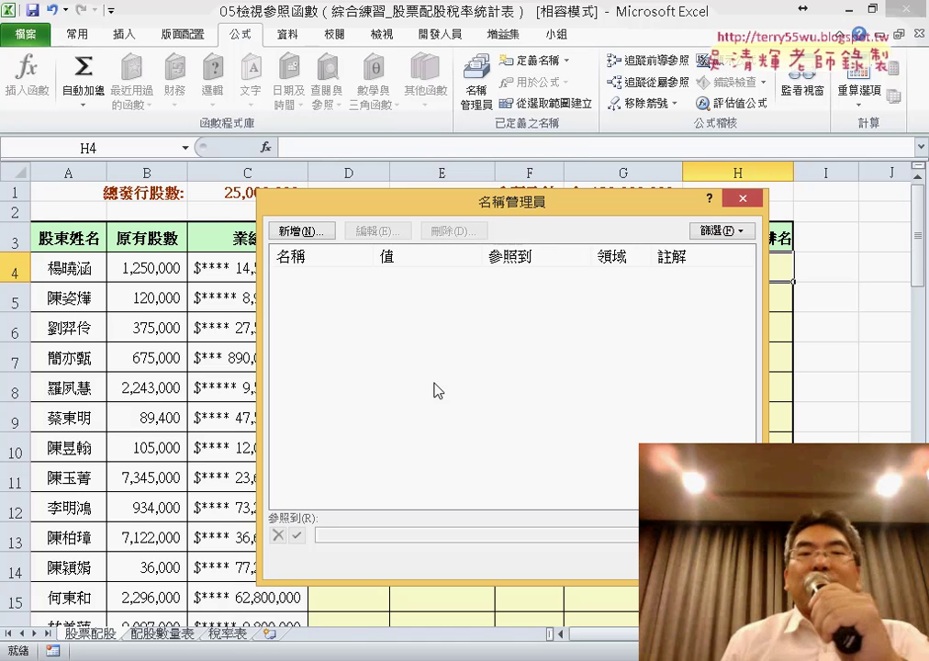
{"action": "left_click", "coordinate": [742, 200]}
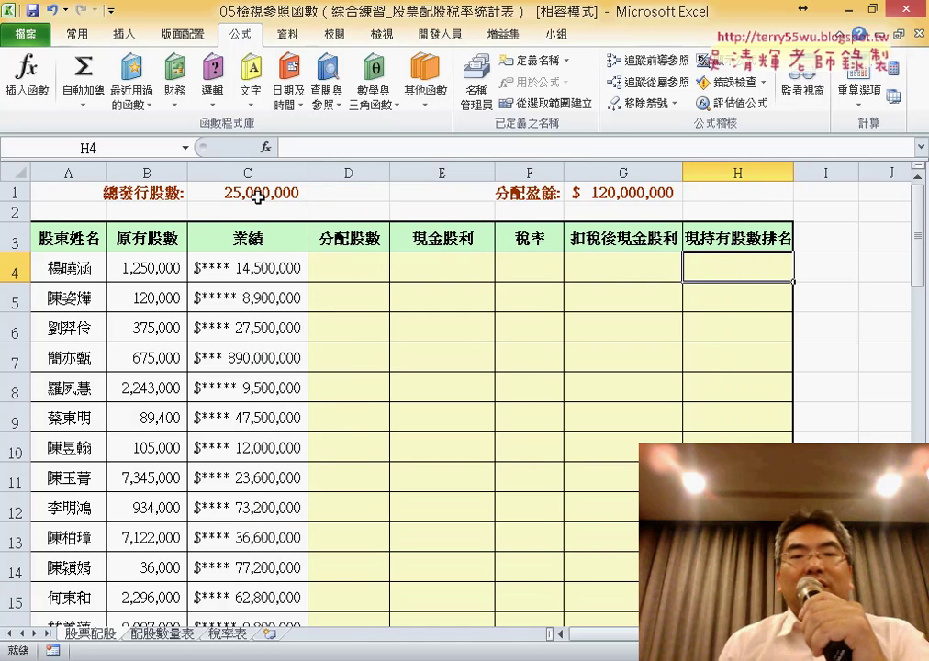
Define the workbook-scoped name 總發行股數 for cell C1 (25,000,000).
{"action": "left_click", "coordinate": [288, 192]}
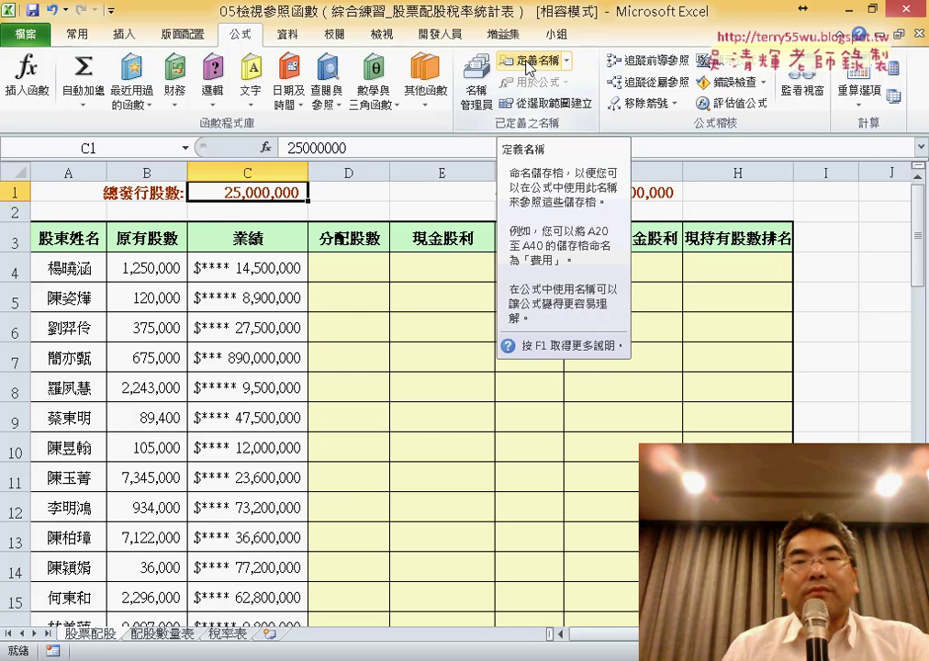
{"action": "left_click", "coordinate": [527, 62]}
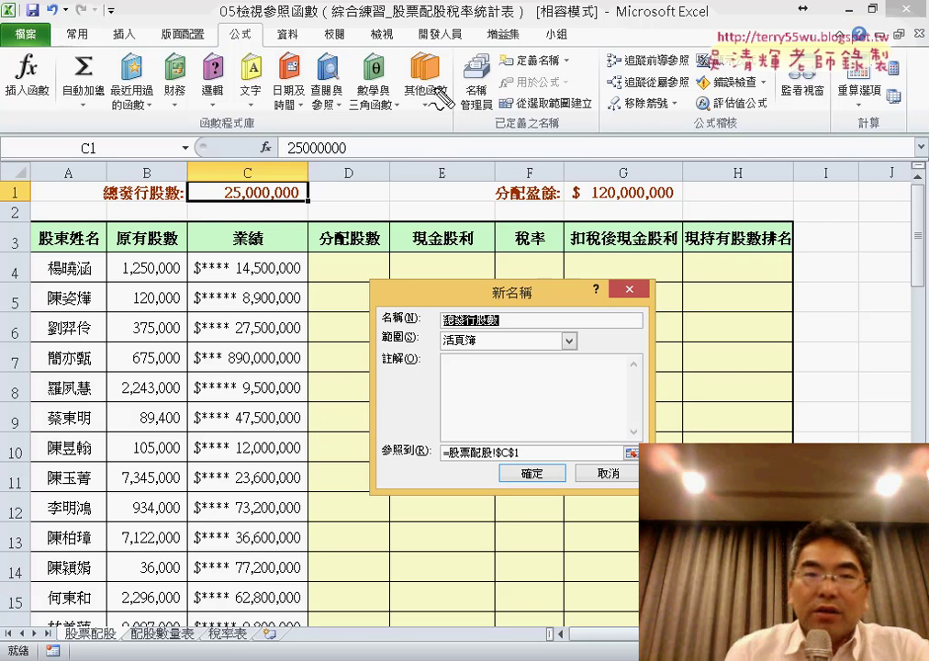
{"action": "mouse_move", "coordinate": [241, 48]}
{"action": "left_mouse_down"}
{"action": "mouse_move", "coordinate": [236, 11]}
{"action": "mouse_move", "coordinate": [252, 51]}
{"action": "left_mouse_up"}
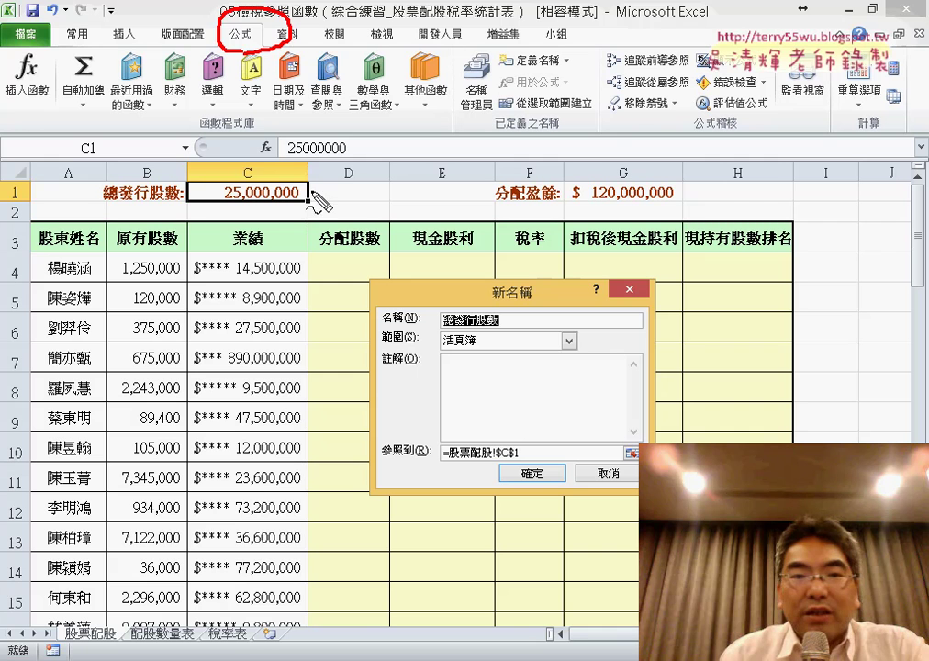
{"action": "mouse_move", "coordinate": [280, 179]}
{"action": "left_mouse_down"}
{"action": "mouse_move", "coordinate": [301, 196]}
{"action": "mouse_move", "coordinate": [225, 184]}
{"action": "left_mouse_up"}
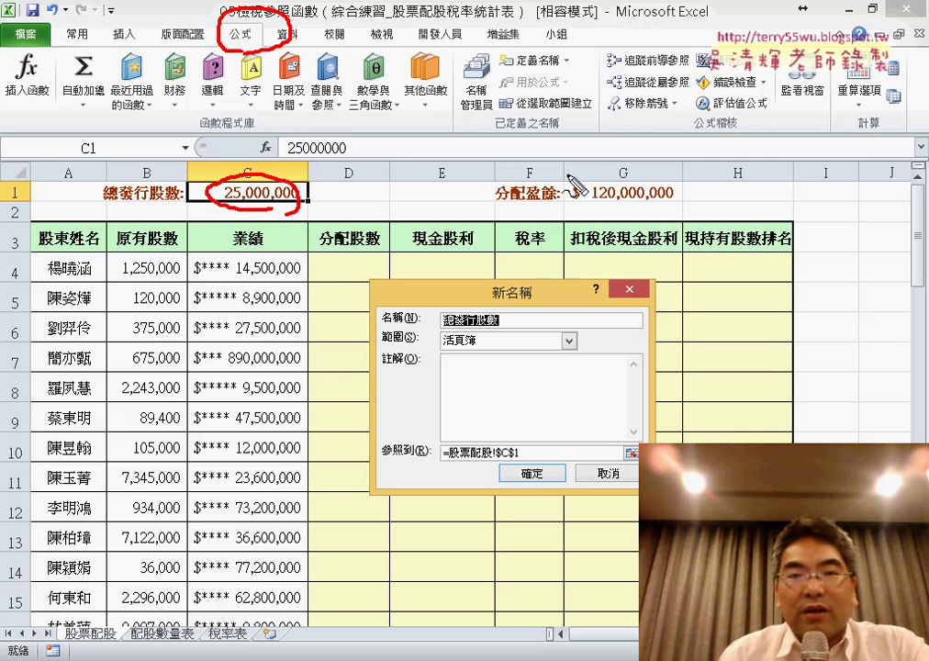
{"action": "mouse_move", "coordinate": [517, 51]}
{"action": "left_mouse_down"}
{"action": "mouse_move", "coordinate": [548, 57]}
{"action": "mouse_move", "coordinate": [558, 82]}
{"action": "left_mouse_up"}
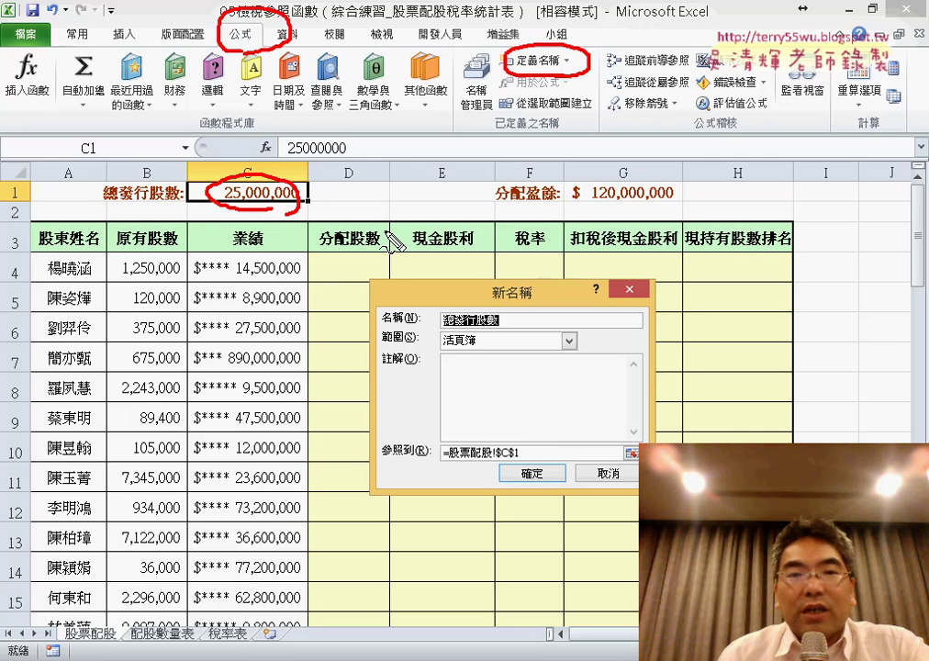
{"action": "left_click_drag", "start_coordinate": [111, 198], "coordinate": [182, 195]}
{"action": "mouse_move", "coordinate": [144, 204]}
{"action": "left_mouse_down"}
{"action": "mouse_move", "coordinate": [459, 271]}
{"action": "mouse_move", "coordinate": [496, 347]}
{"action": "left_mouse_up"}
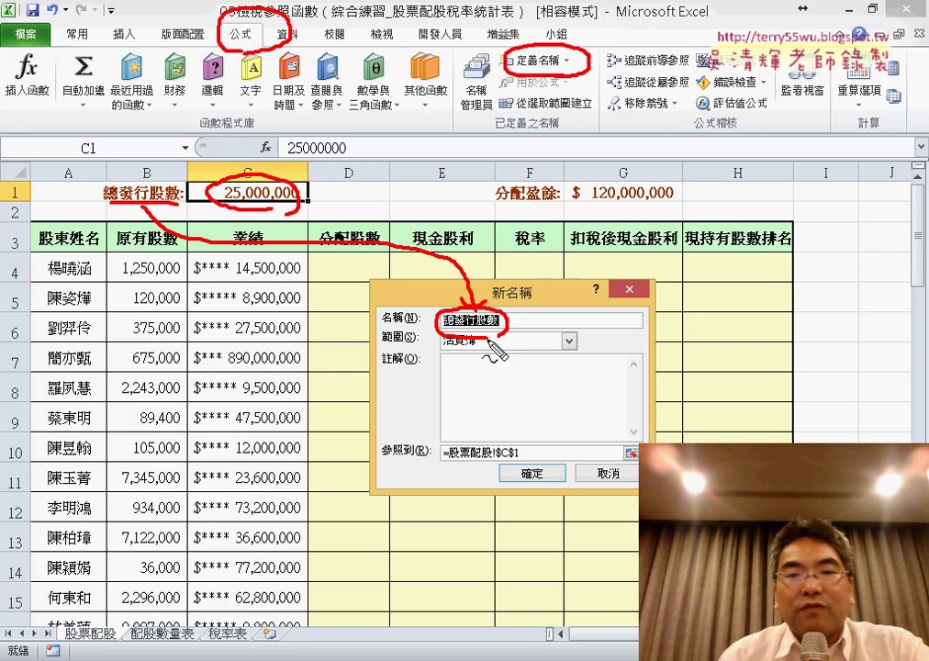
{"action": "key", "text": "Escape"}
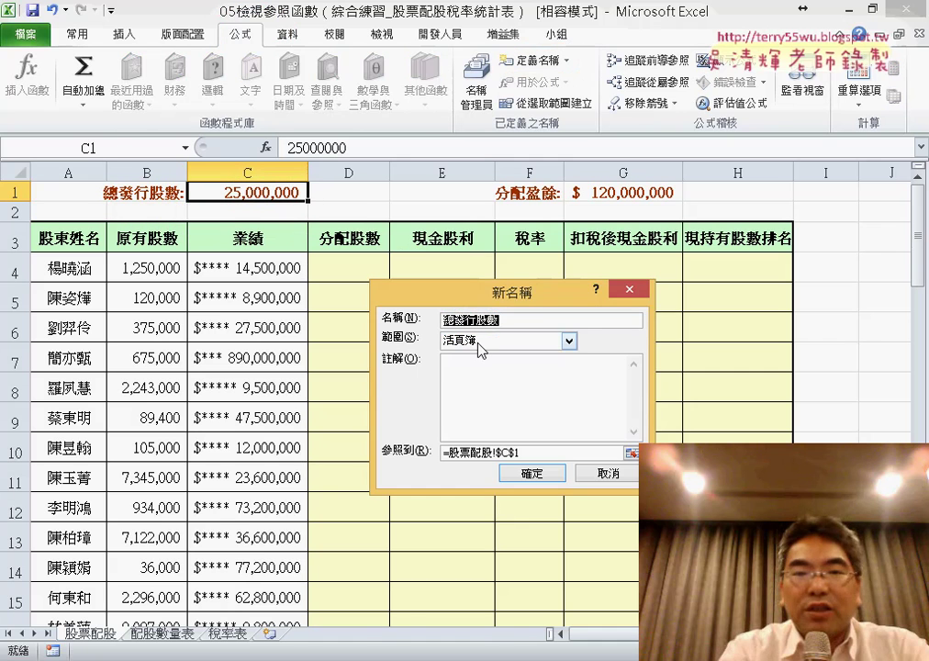
{"action": "left_click", "coordinate": [546, 473]}
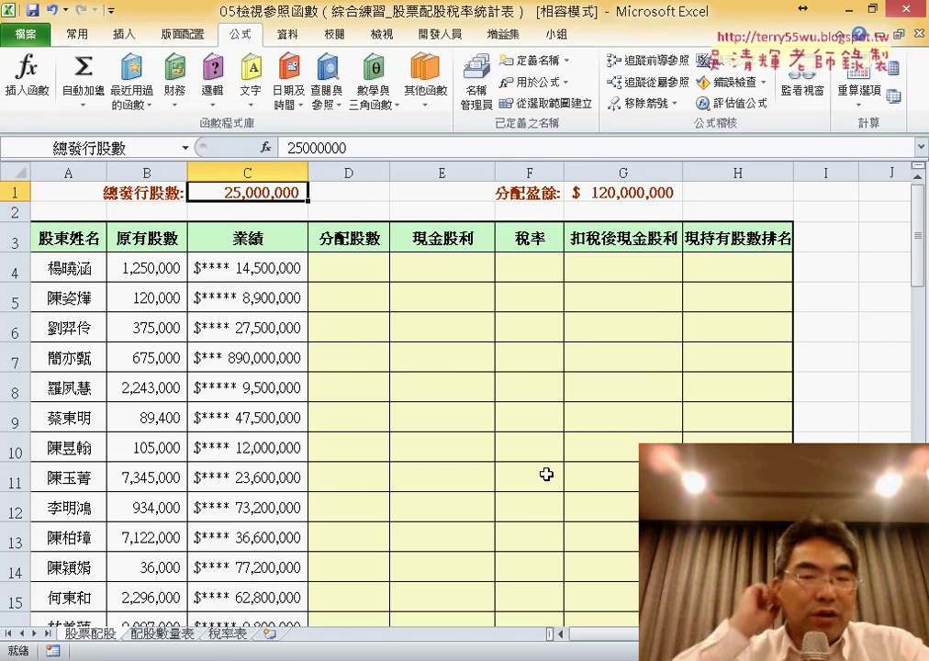
Review 總發行股數 in Name Manager: value 25,000,000, referring to =股票配股!$C$1.
{"action": "left_click", "coordinate": [479, 101]}
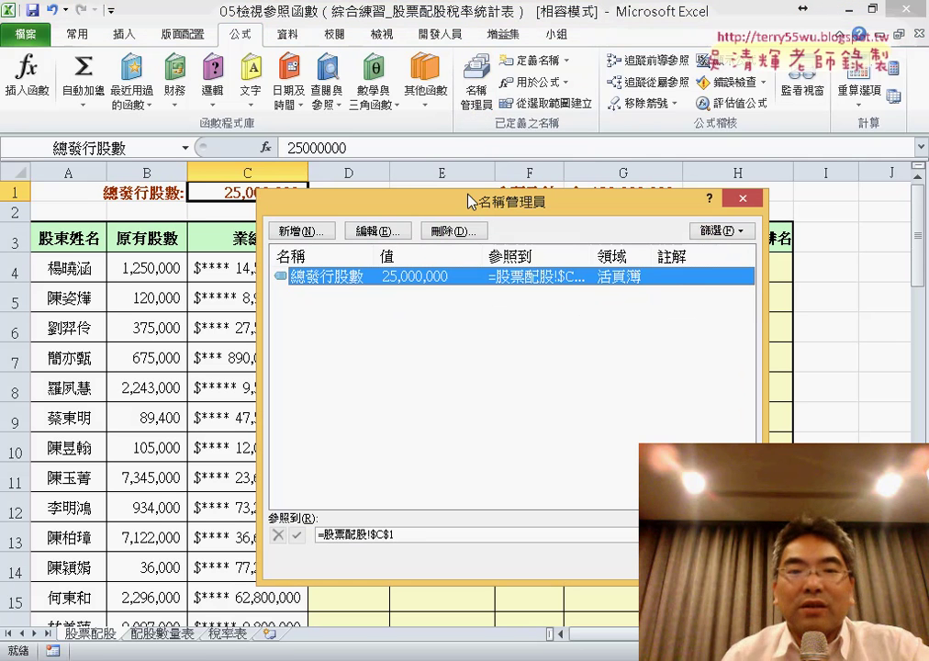
{"action": "left_click_drag", "start_coordinate": [423, 212], "coordinate": [542, 93]}
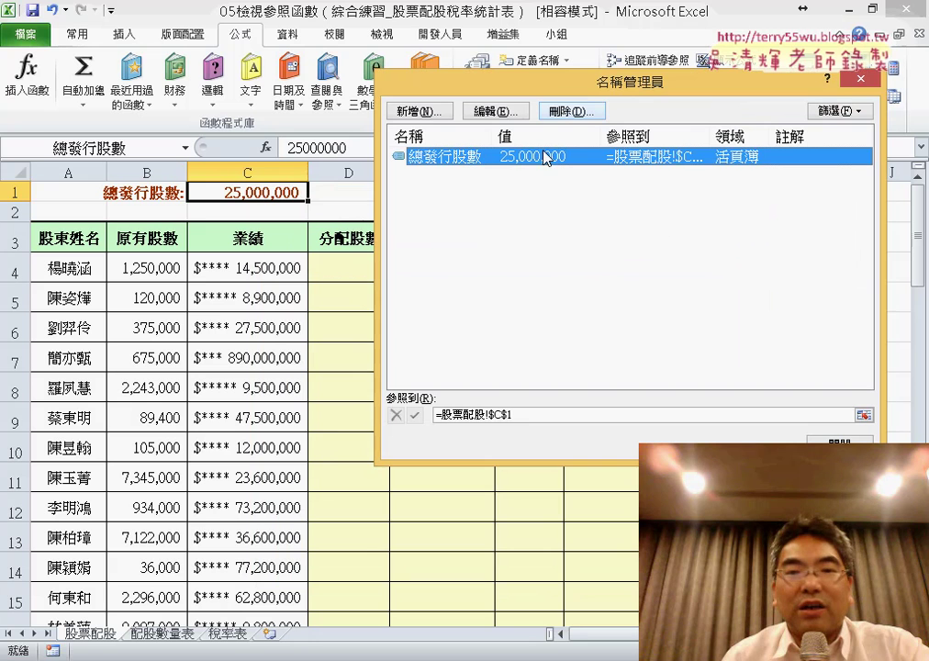
{"action": "left_click_drag", "start_coordinate": [489, 137], "coordinate": [582, 135]}
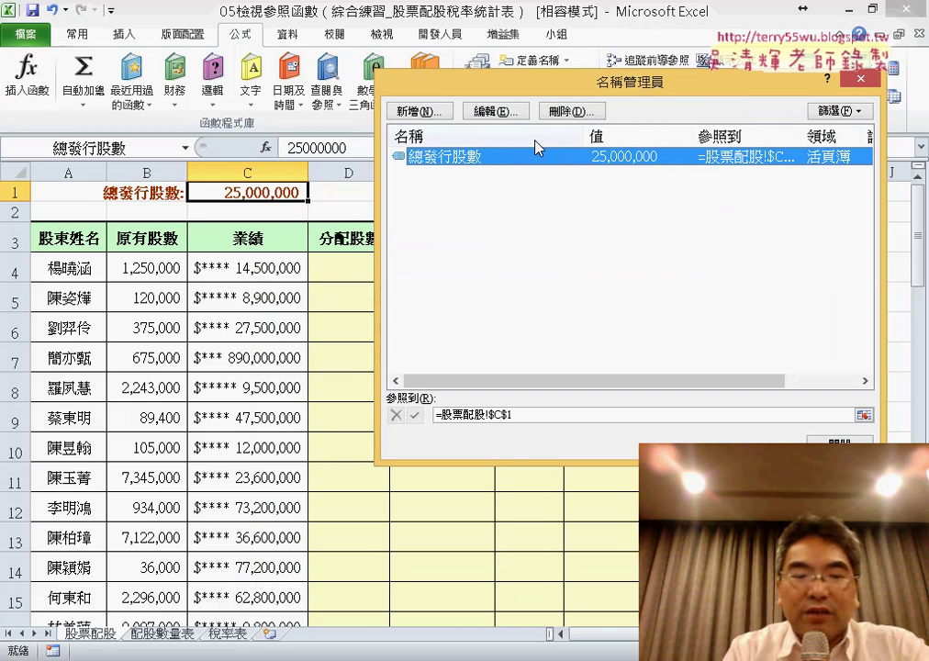
{"action": "mouse_move", "coordinate": [477, 141]}
{"action": "left_mouse_down"}
{"action": "mouse_move", "coordinate": [409, 166]}
{"action": "mouse_move", "coordinate": [491, 146]}
{"action": "left_mouse_up"}
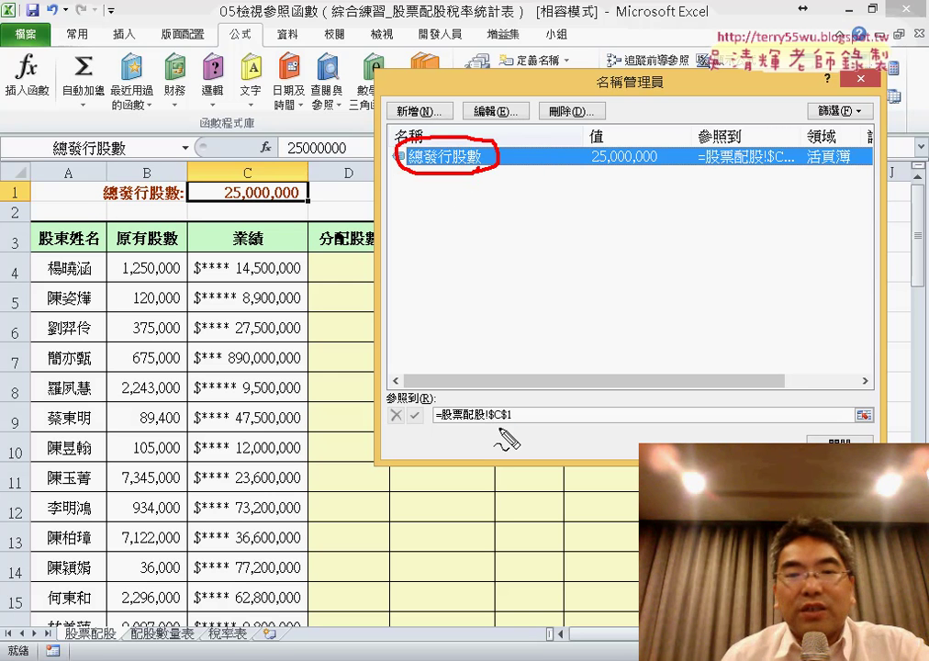
{"action": "left_click_drag", "start_coordinate": [514, 424], "coordinate": [434, 419]}
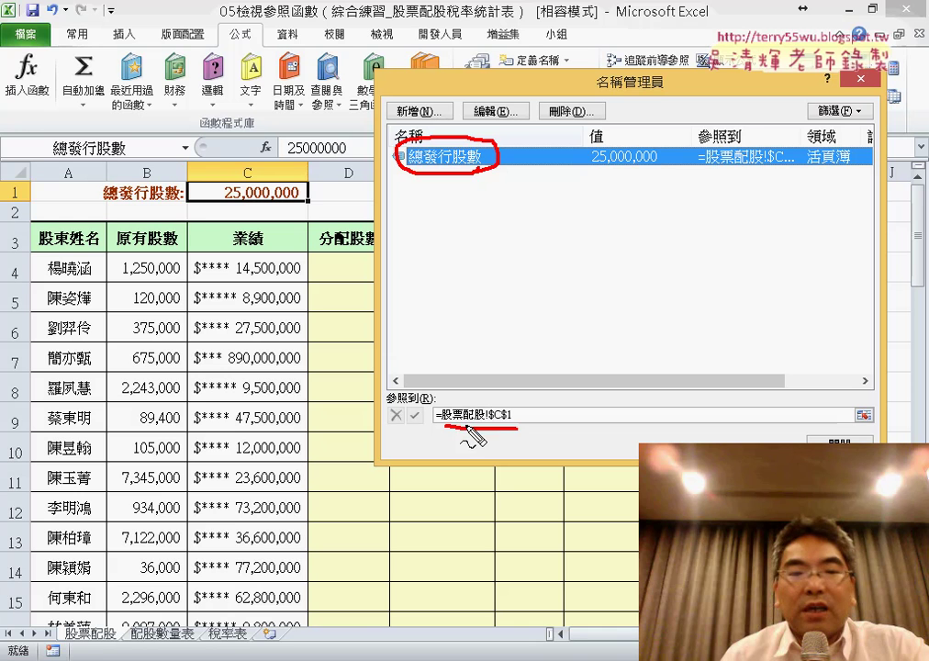
{"action": "left_click_drag", "start_coordinate": [64, 654], "coordinate": [129, 617]}
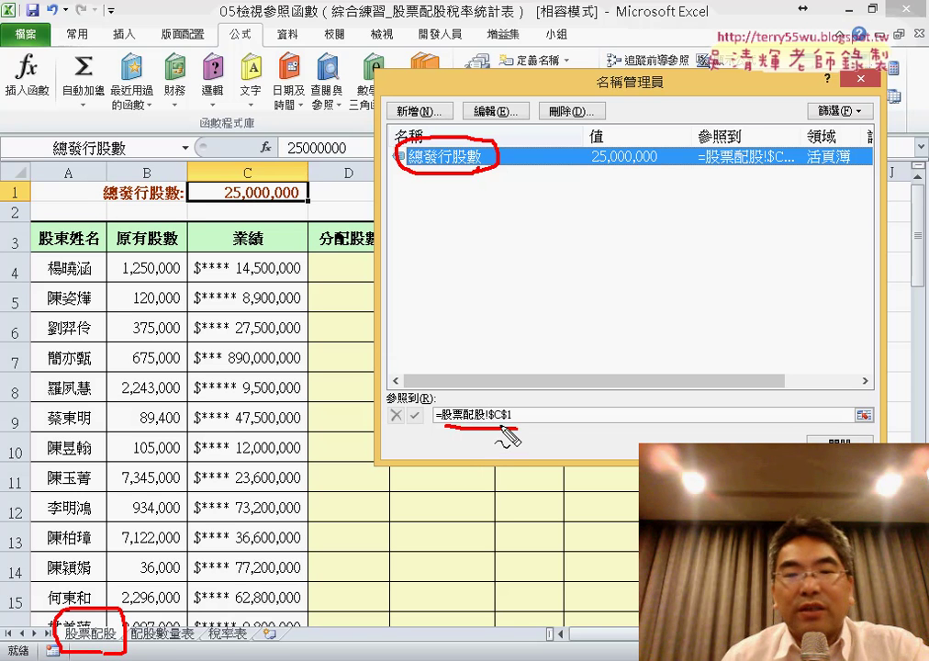
{"action": "mouse_move", "coordinate": [452, 404]}
{"action": "left_mouse_down"}
{"action": "mouse_move", "coordinate": [290, 213]}
{"action": "mouse_move", "coordinate": [307, 218]}
{"action": "left_mouse_up"}
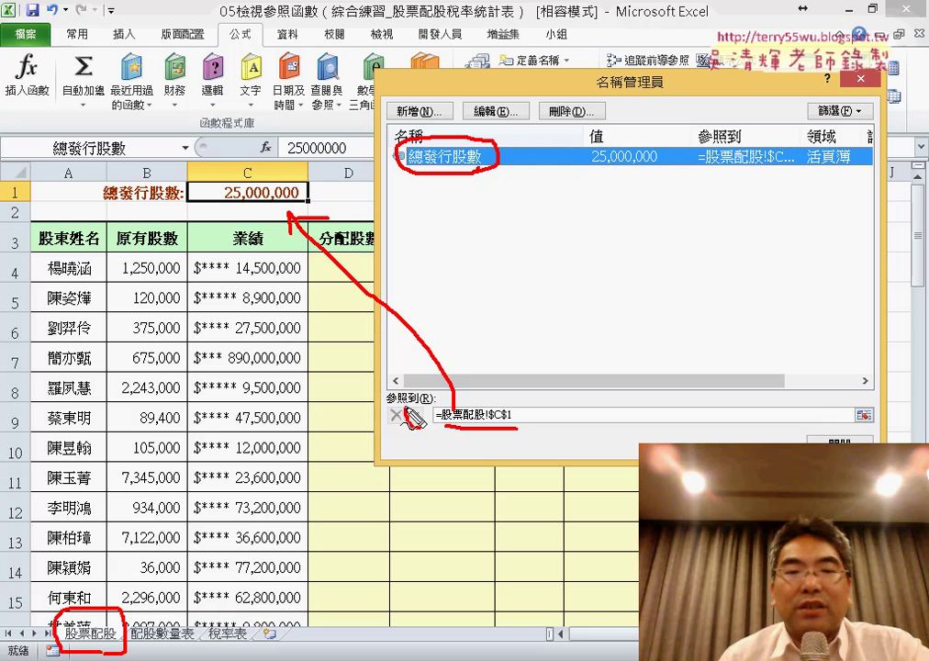
{"action": "left_click_drag", "start_coordinate": [410, 409], "coordinate": [419, 427]}
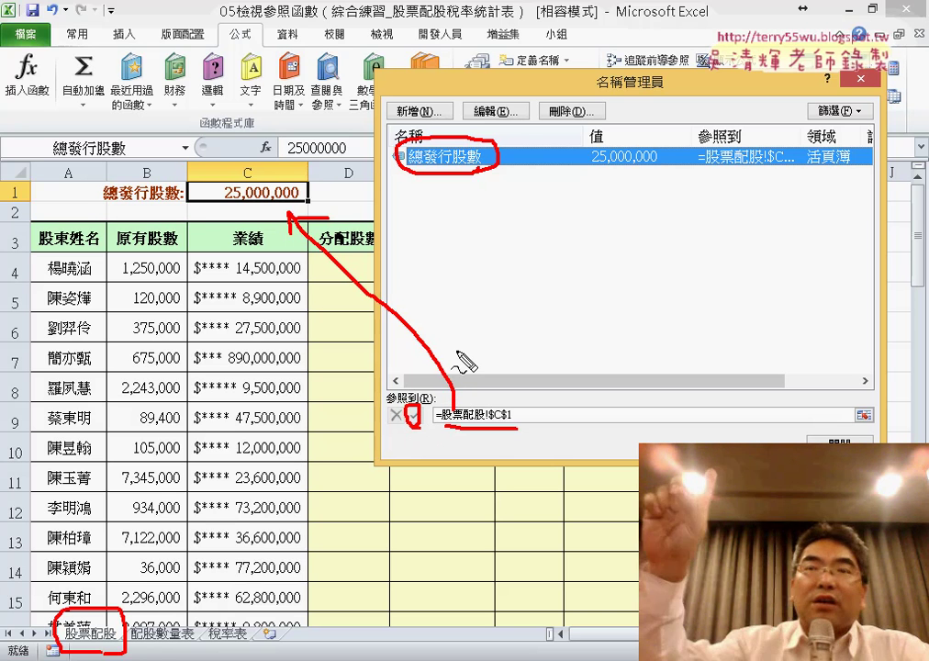
{"action": "key", "text": "Escape"}
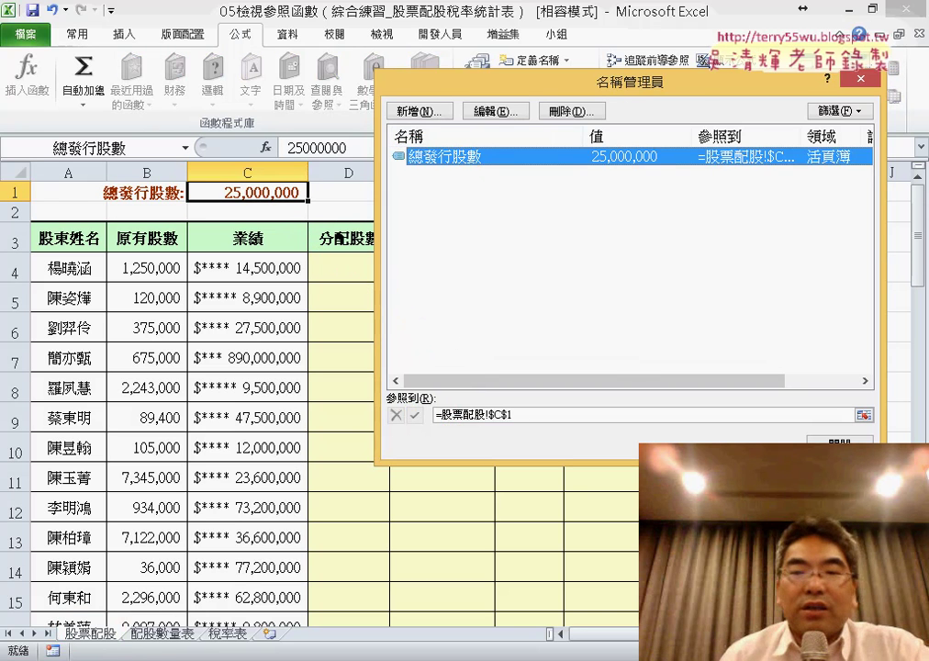
Close Name Manager and define the workbook-scoped name 分配盈餘 for cell G1 (120,000,000).
{"action": "left_click", "coordinate": [837, 444]}
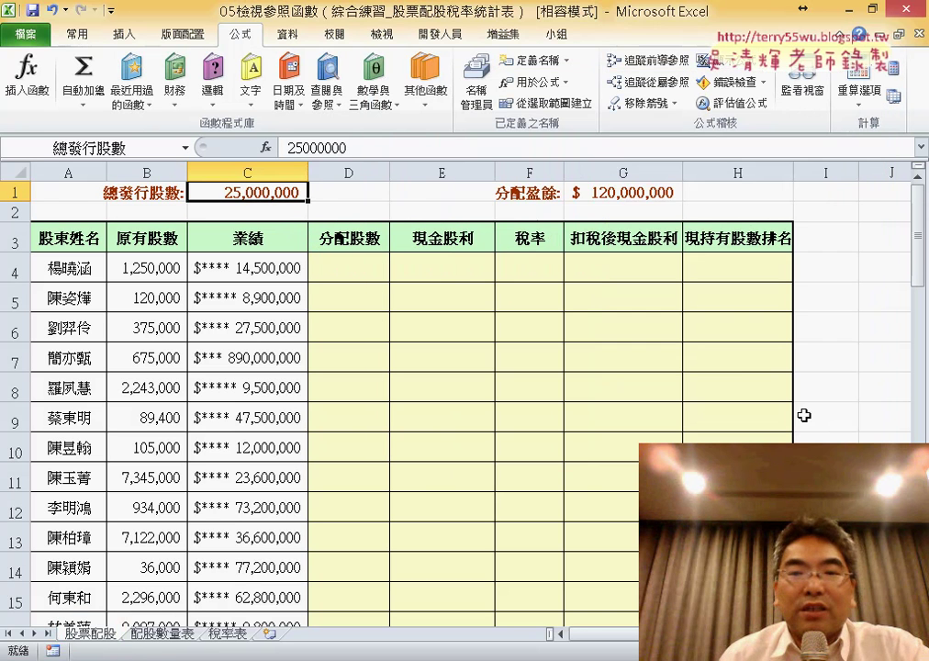
{"action": "left_click", "coordinate": [616, 195]}
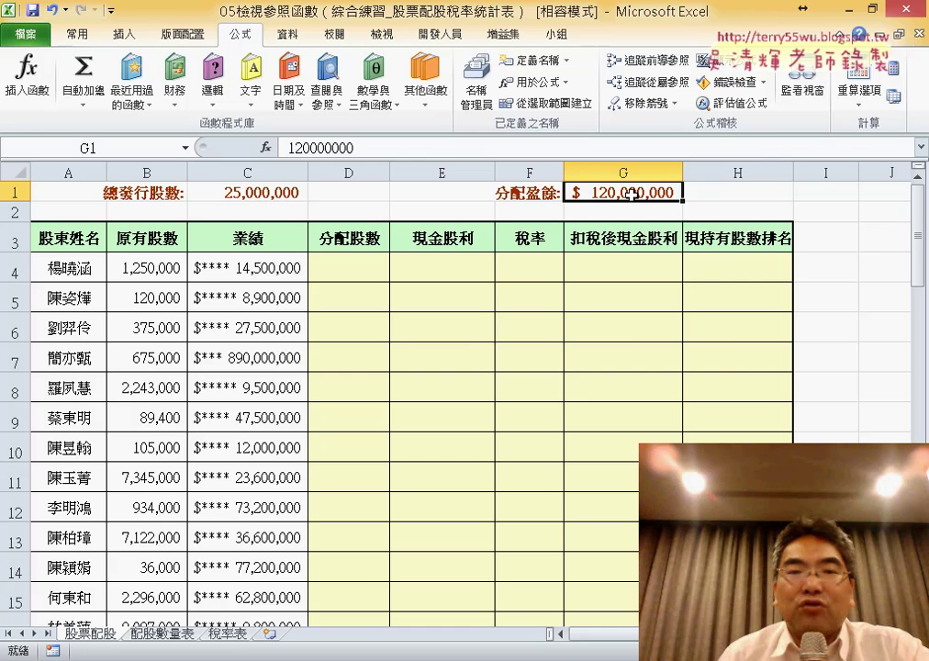
{"action": "left_click", "coordinate": [540, 63]}
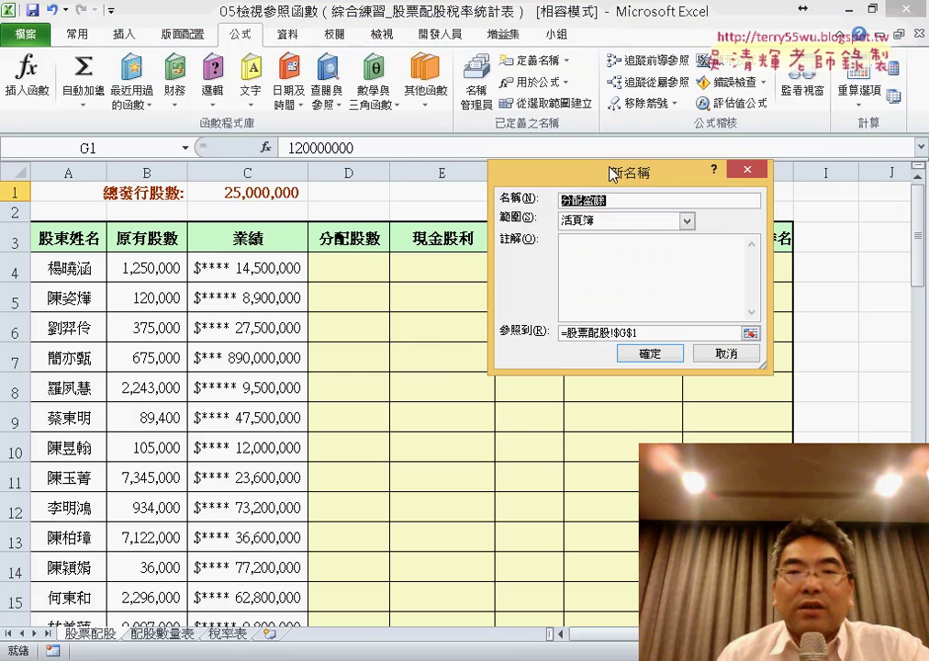
{"action": "left_click_drag", "start_coordinate": [614, 174], "coordinate": [570, 272]}
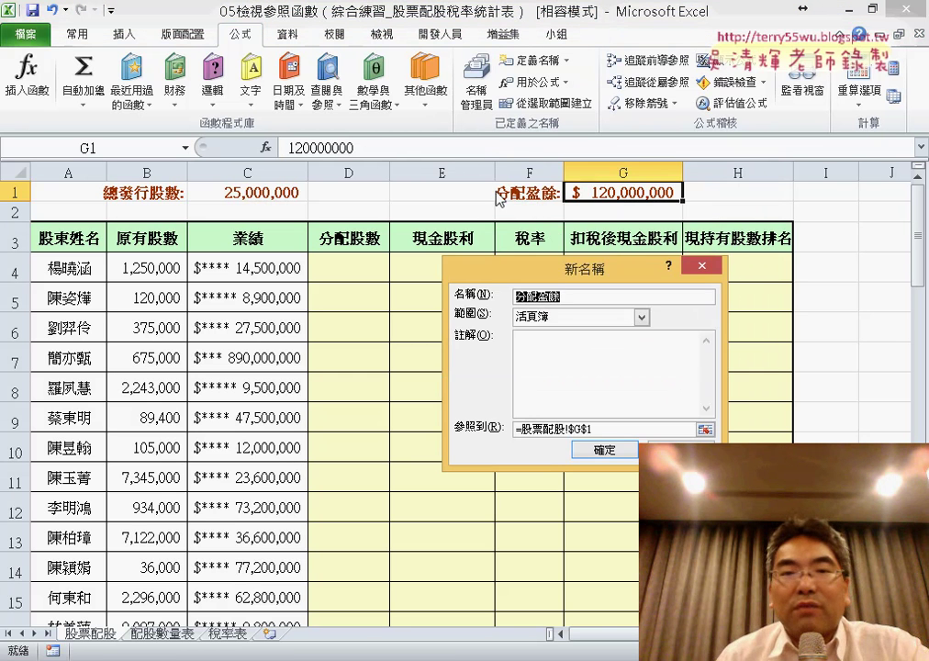
{"action": "left_click", "coordinate": [614, 456]}
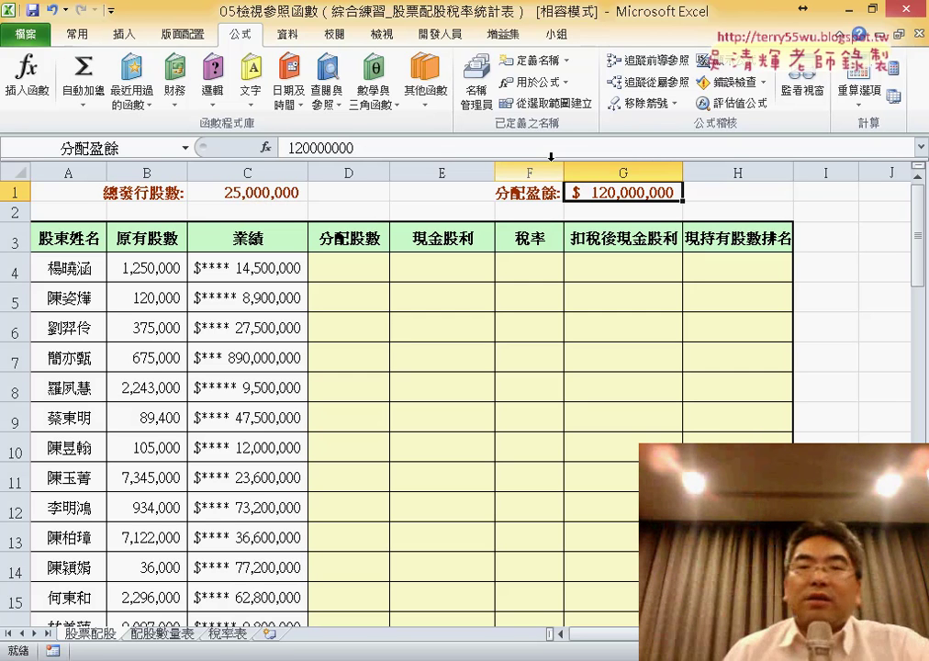
{"action": "left_click", "coordinate": [61, 240]}
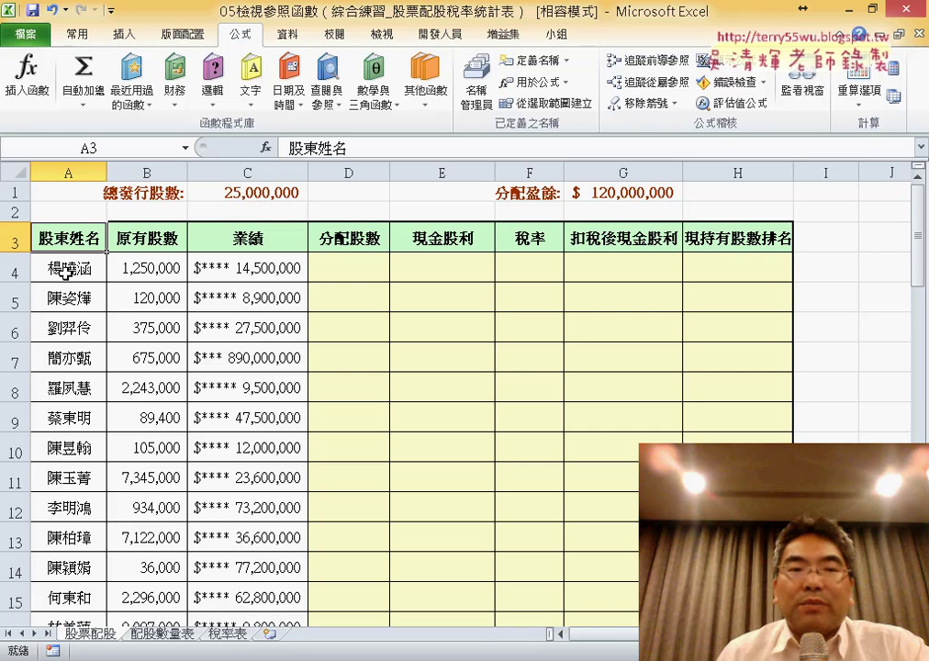
{"action": "left_click", "coordinate": [67, 269]}
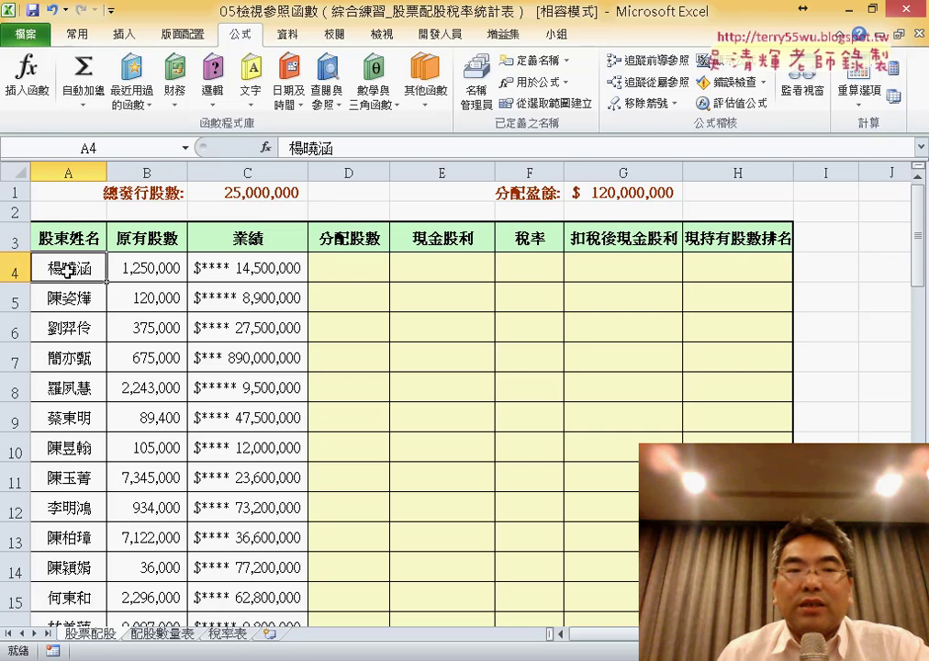
{"action": "scroll", "coordinate": [67, 276], "scroll_direction": "down", "scroll_amount": 4}
{"action": "scroll", "coordinate": [67, 294], "scroll_direction": "down", "scroll_amount": 6}
{"action": "scroll", "coordinate": [67, 309], "scroll_direction": "down", "scroll_amount": 7}
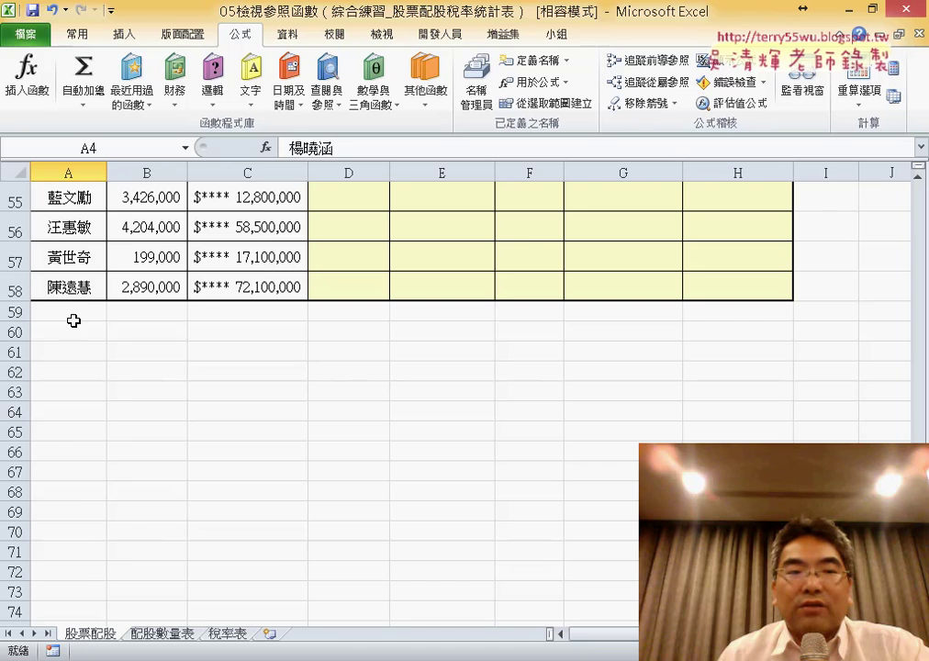
{"action": "left_click", "coordinate": [72, 287]}
{"action": "scroll", "coordinate": [72, 287], "scroll_direction": "up", "scroll_amount": 4}
{"action": "scroll", "coordinate": [75, 292], "scroll_direction": "up", "scroll_amount": 12}
{"action": "scroll", "coordinate": [73, 292], "scroll_direction": "up", "scroll_amount": 2}
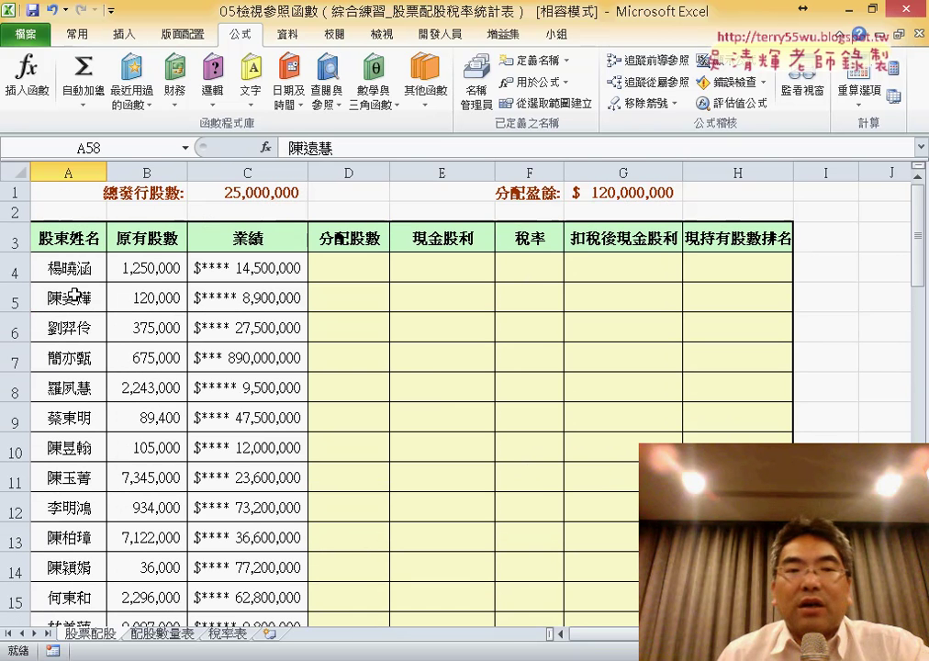
{"action": "left_click", "coordinate": [154, 241]}
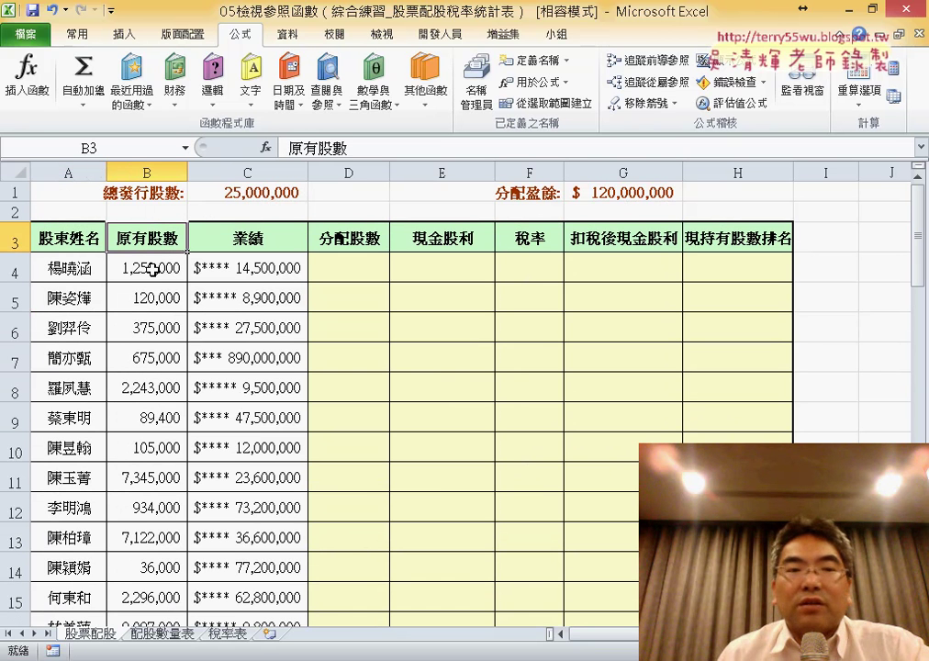
{"action": "left_click", "coordinate": [152, 269]}
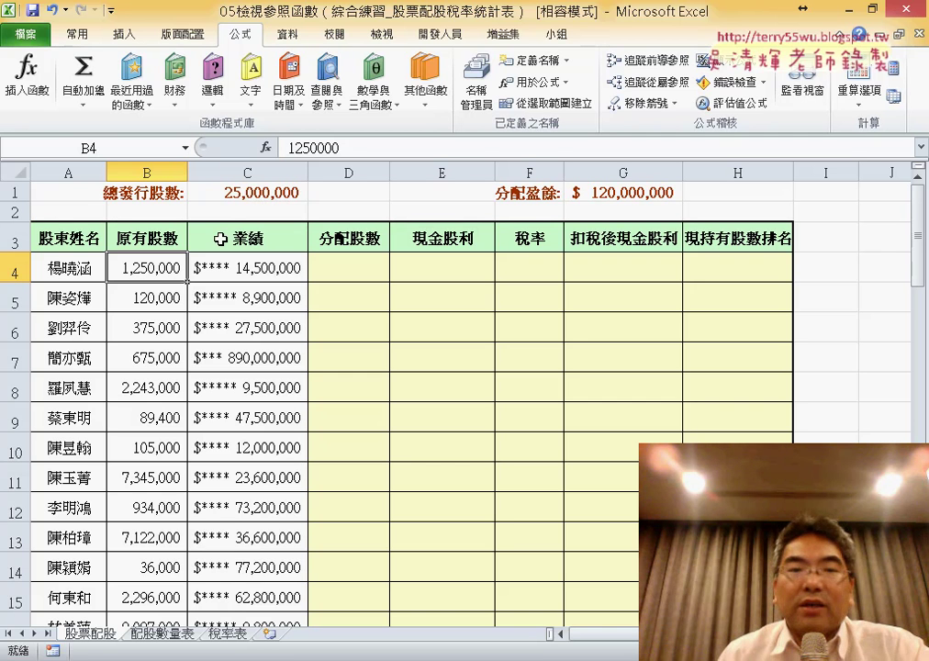
{"action": "left_click", "coordinate": [256, 239]}
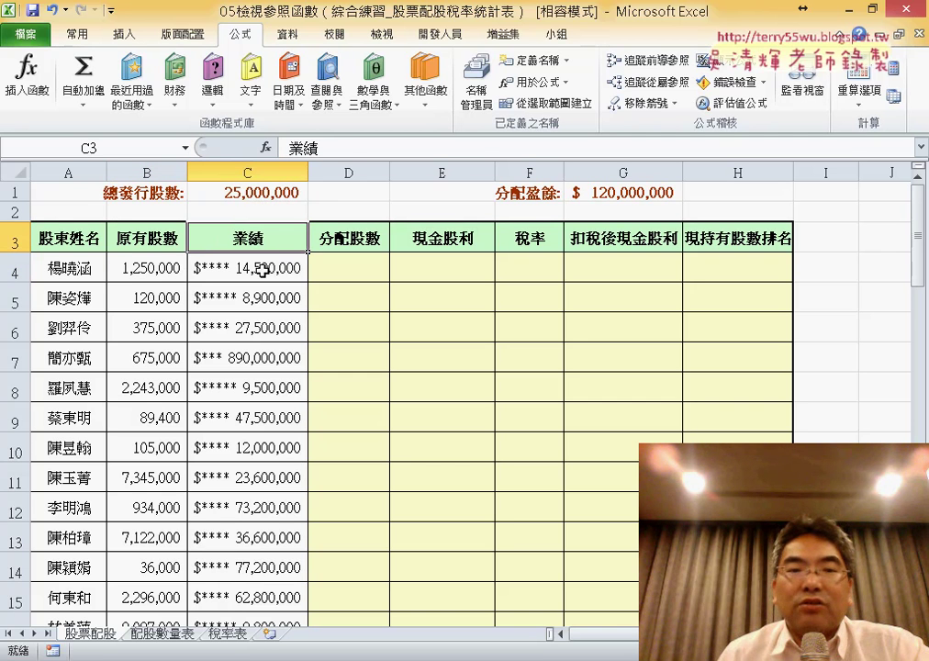
{"action": "left_click", "coordinate": [255, 275]}
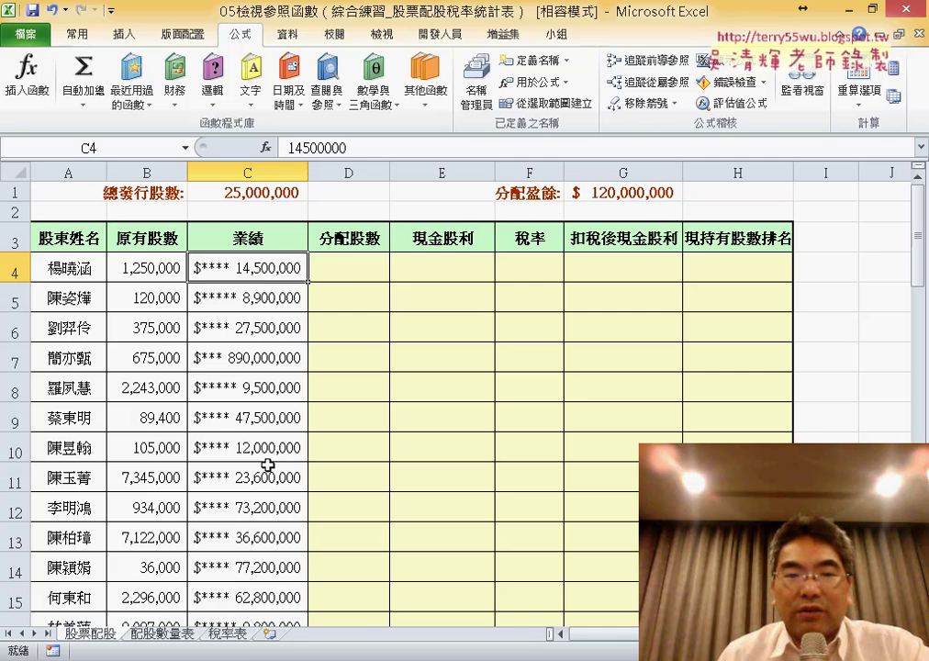
{"action": "left_click", "coordinate": [334, 271]}
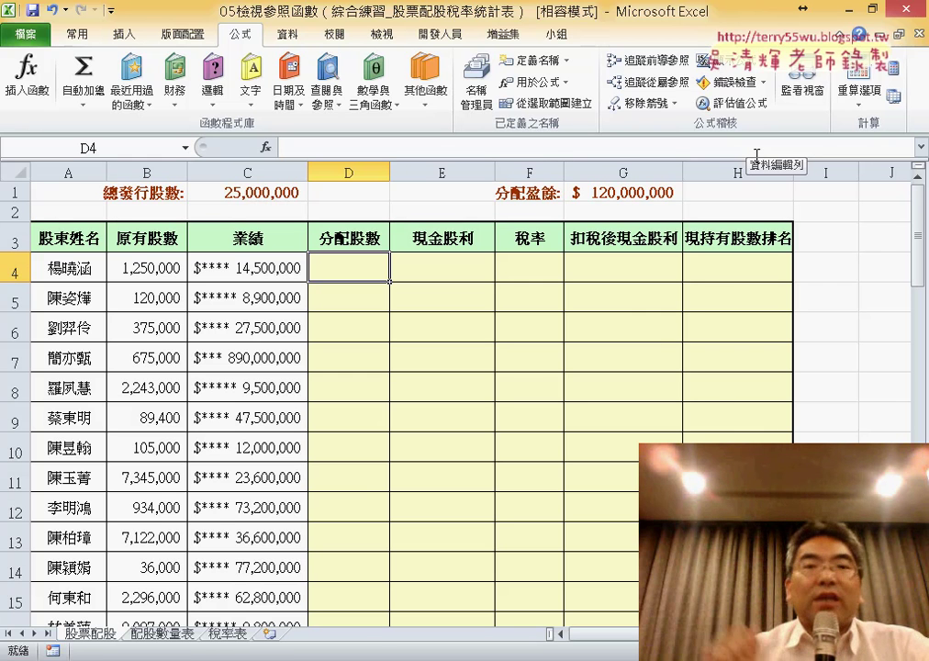
{"action": "left_click", "coordinate": [65, 242]}
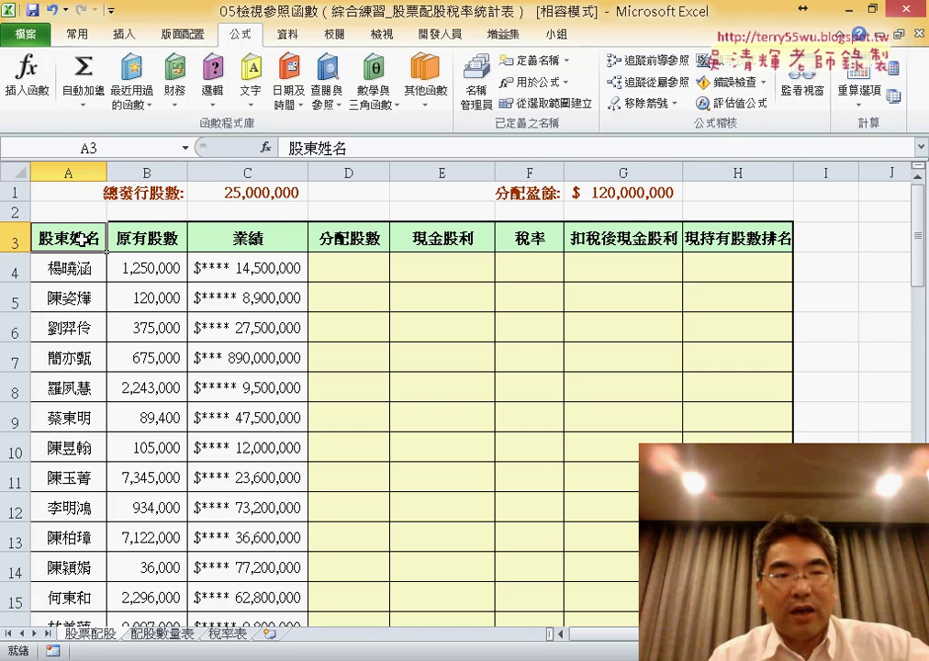
Extend the selection from A3 across the headers and down to select A3:H58.
{"action": "key", "text": "ctrl+shift+Right"}
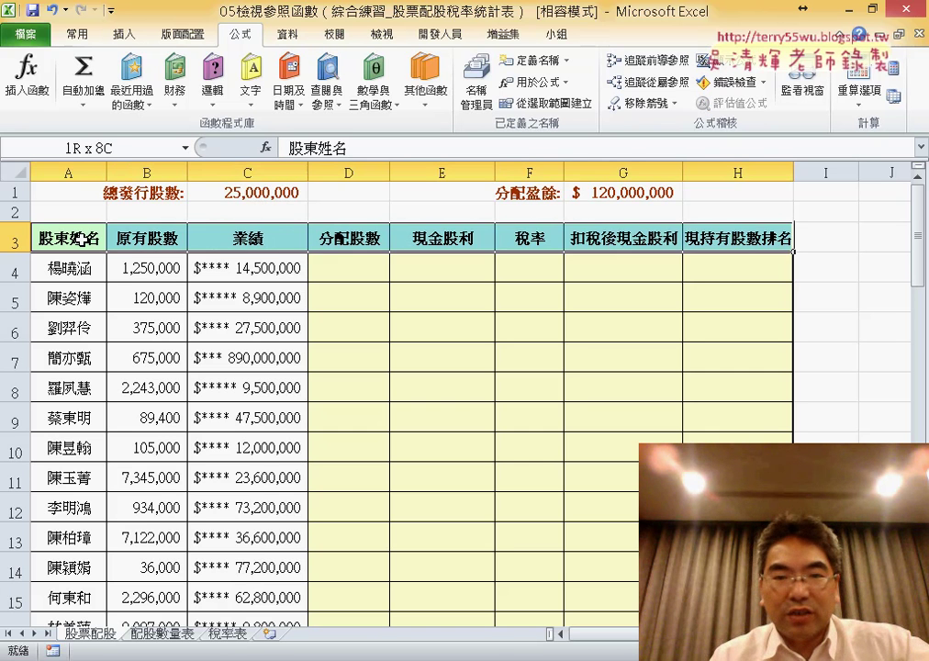
{"action": "key", "text": "ctrl+shift+Down"}
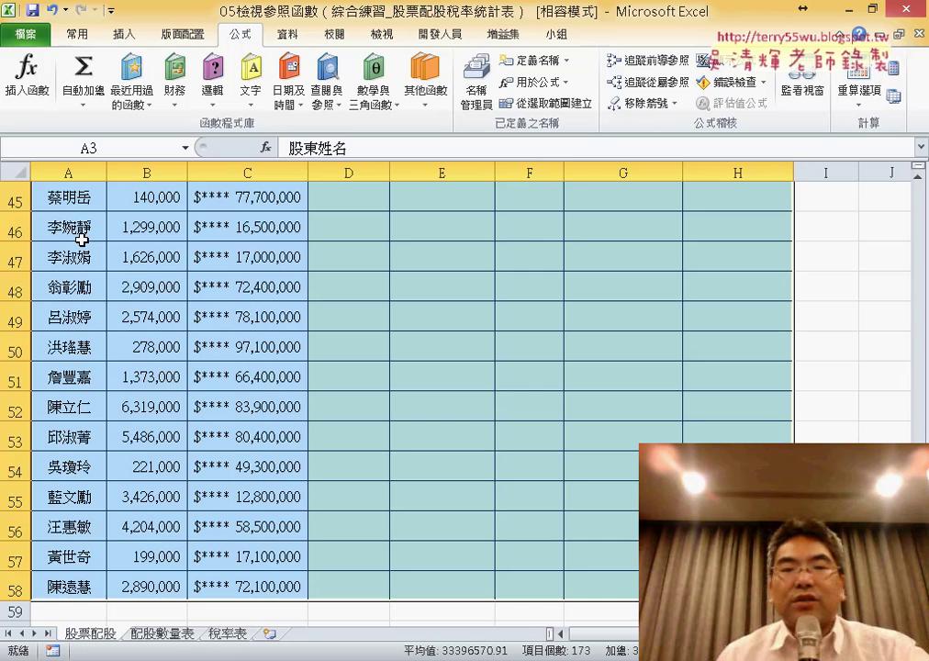
{"action": "scroll", "coordinate": [82, 239], "scroll_direction": "up", "scroll_amount": 10}
{"action": "scroll", "coordinate": [82, 239], "scroll_direction": "up", "scroll_amount": 5}
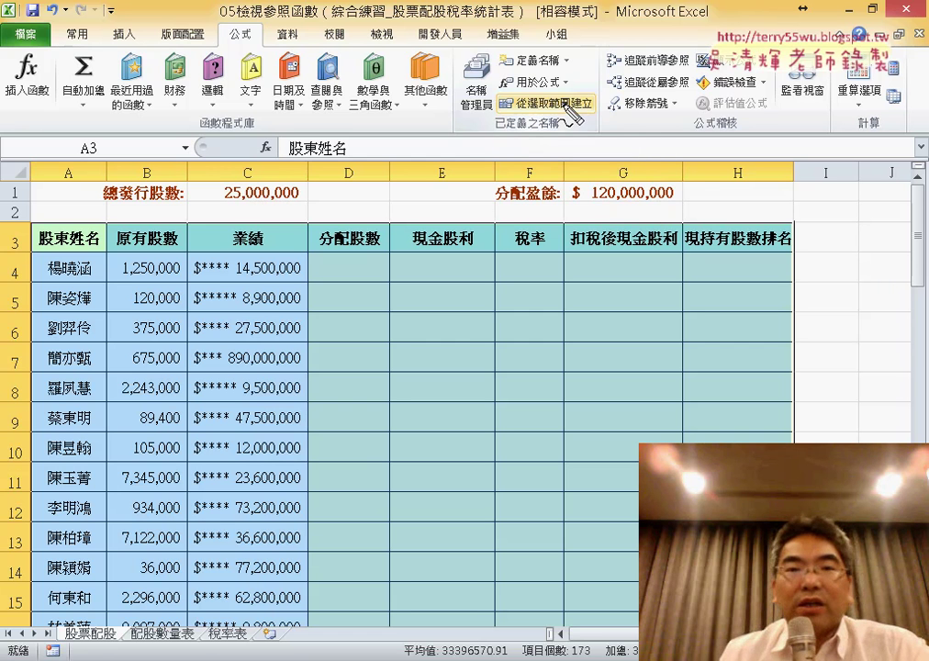
{"action": "left_click_drag", "start_coordinate": [262, 13], "coordinate": [269, 46]}
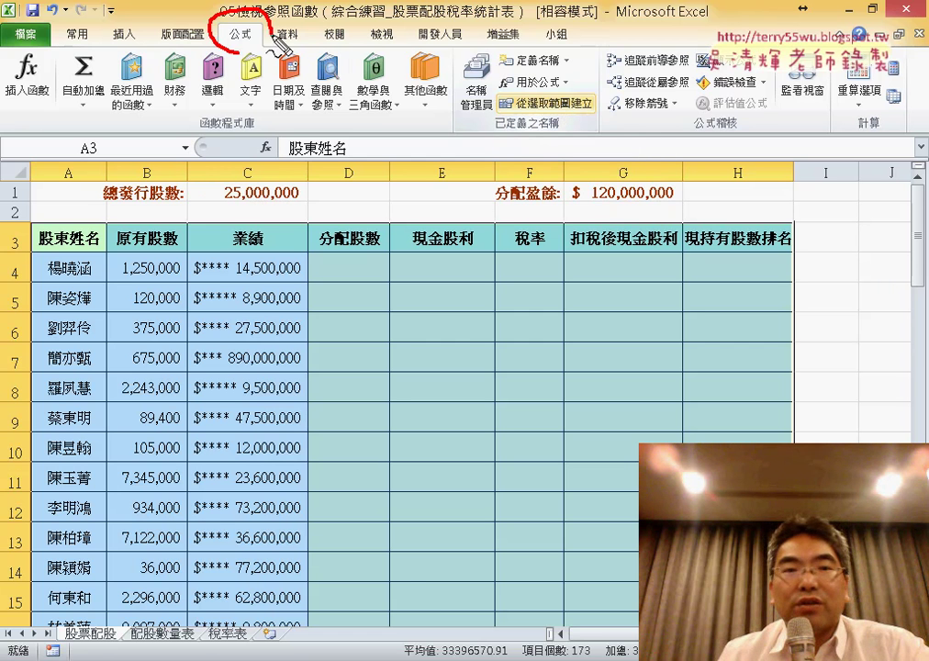
{"action": "left_click_drag", "start_coordinate": [613, 92], "coordinate": [593, 126]}
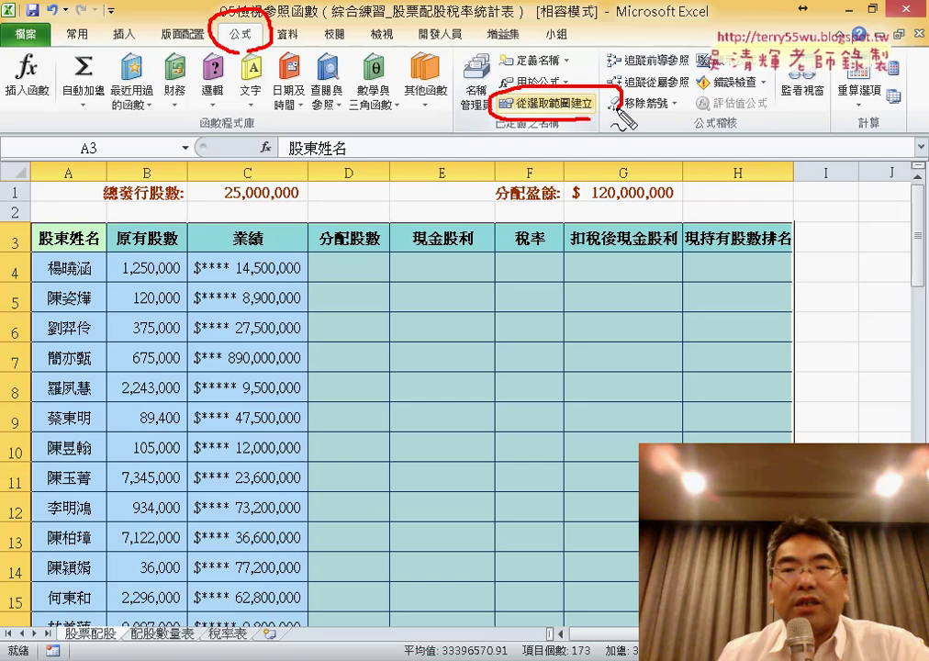
{"action": "key", "text": "Escape"}
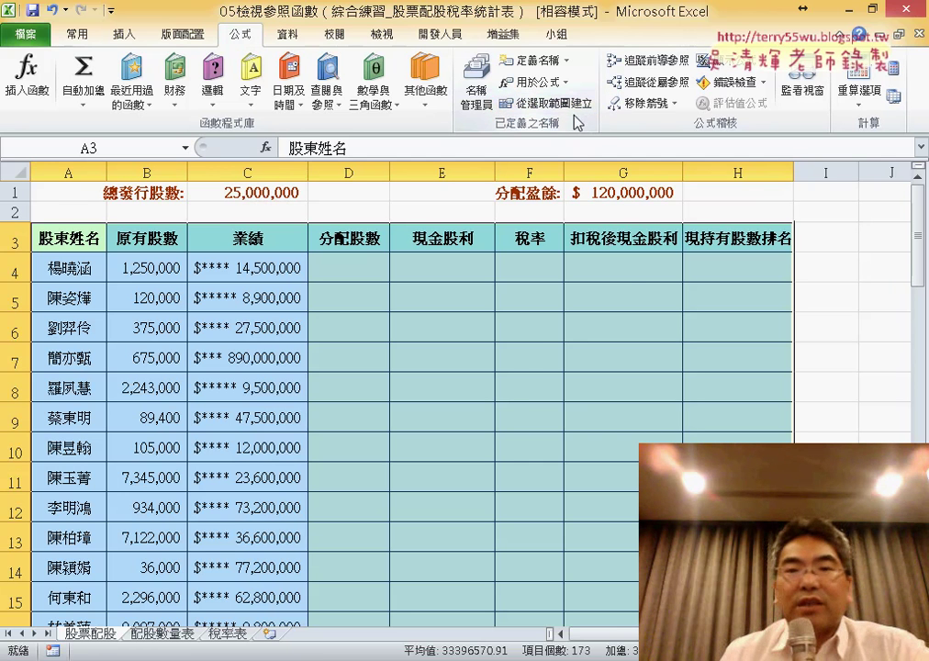
Set Create from Selection to take names from the Top row only, clearing Left column.
{"action": "left_click", "coordinate": [546, 104]}
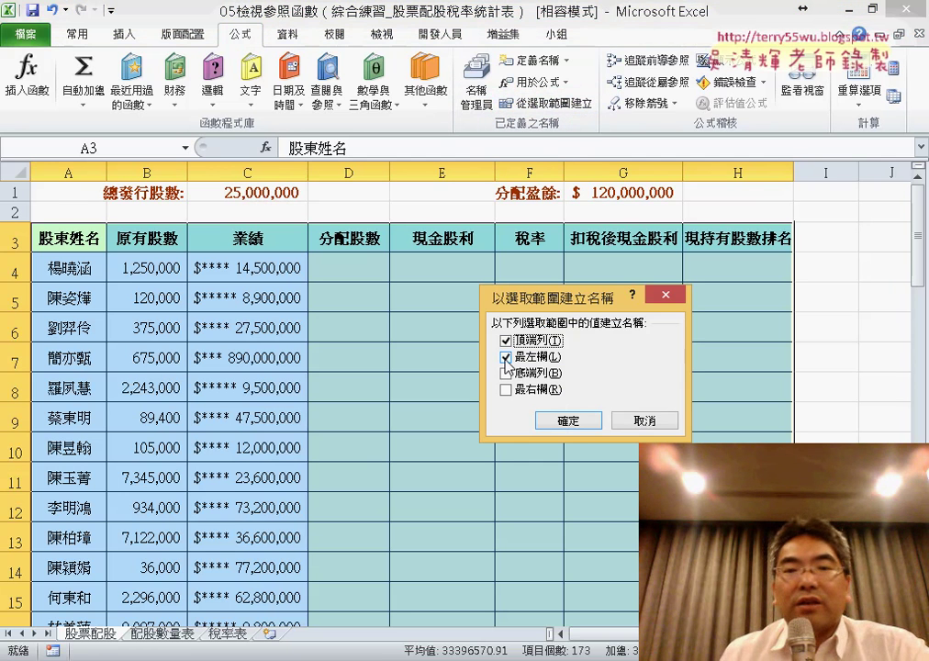
{"action": "left_click", "coordinate": [506, 357]}
{"action": "mouse_move", "coordinate": [614, 401]}
{"action": "left_mouse_down"}
{"action": "mouse_move", "coordinate": [491, 242]}
{"action": "mouse_move", "coordinate": [367, 271]}
{"action": "left_mouse_up"}
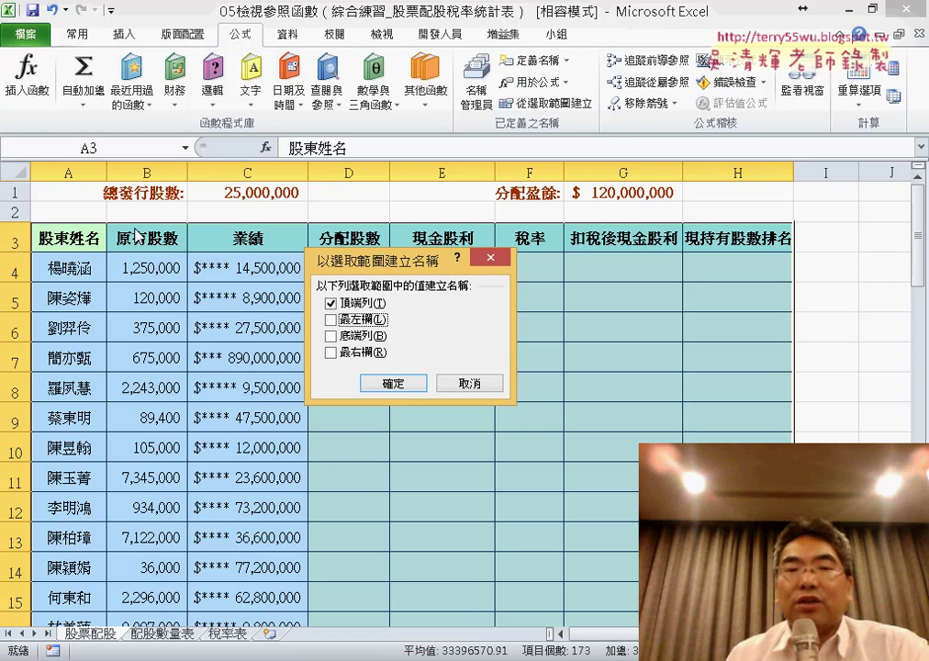
Create the header-based names and verify 股東姓名 refers to $A$4:$A$58 in Name Manager.
{"action": "left_click", "coordinate": [410, 387]}
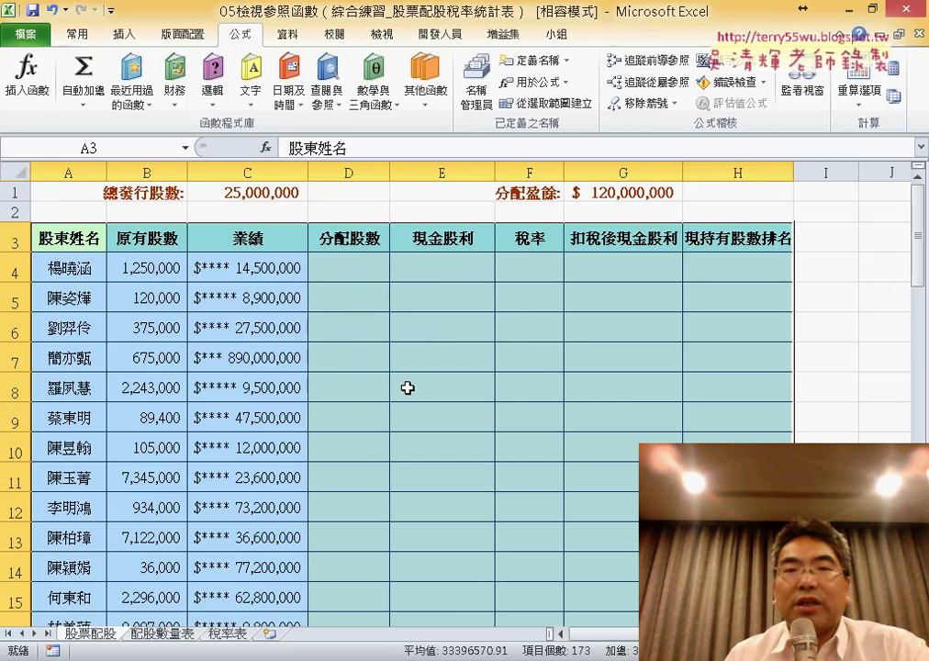
{"action": "left_click", "coordinate": [485, 109]}
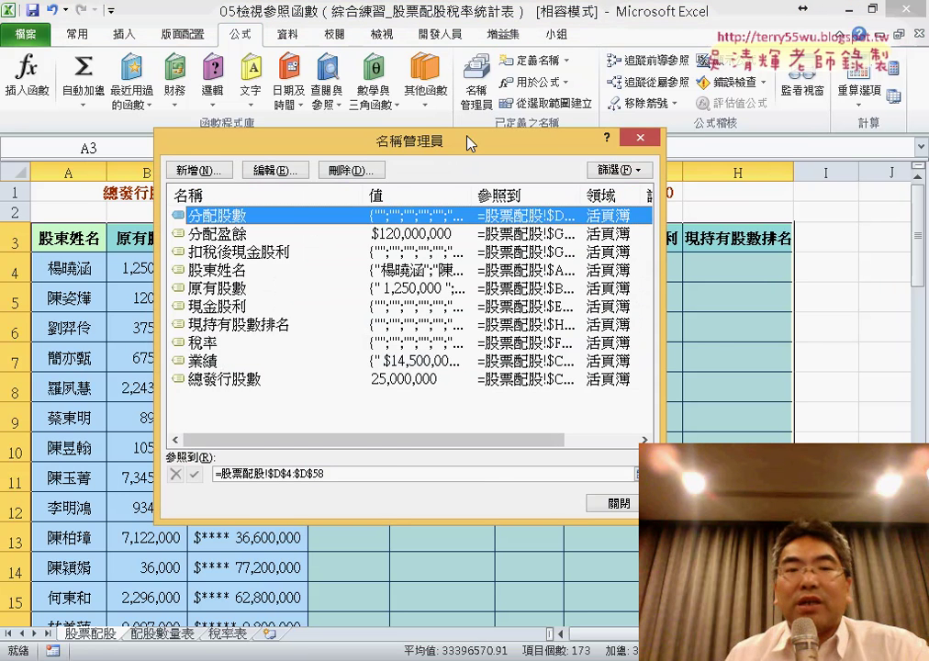
{"action": "left_click_drag", "start_coordinate": [384, 158], "coordinate": [565, 162]}
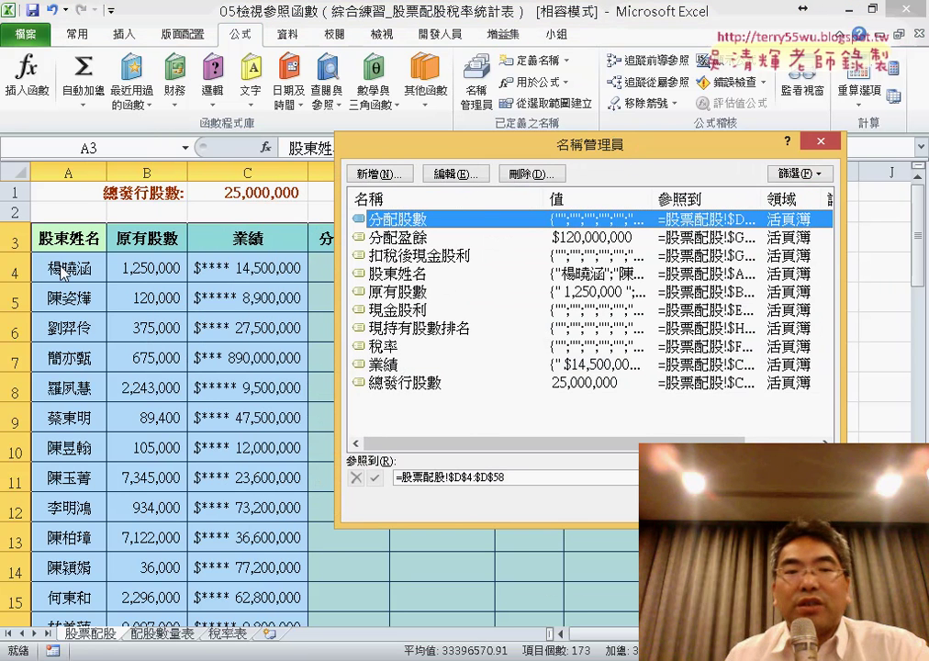
{"action": "left_click", "coordinate": [413, 275]}
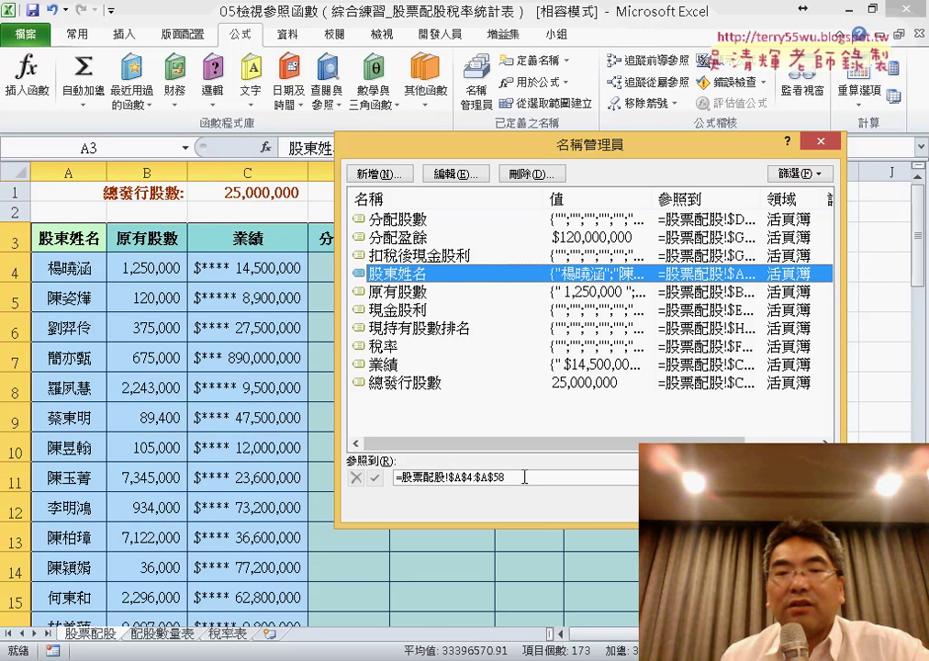
{"action": "left_click", "coordinate": [525, 477]}
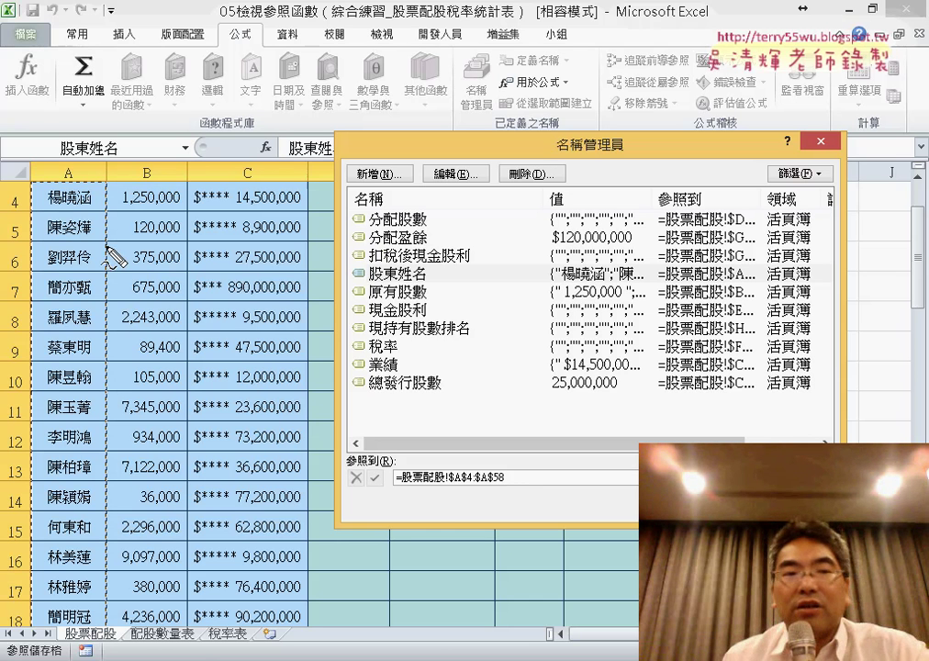
{"action": "left_click_drag", "start_coordinate": [27, 184], "coordinate": [11, 386]}
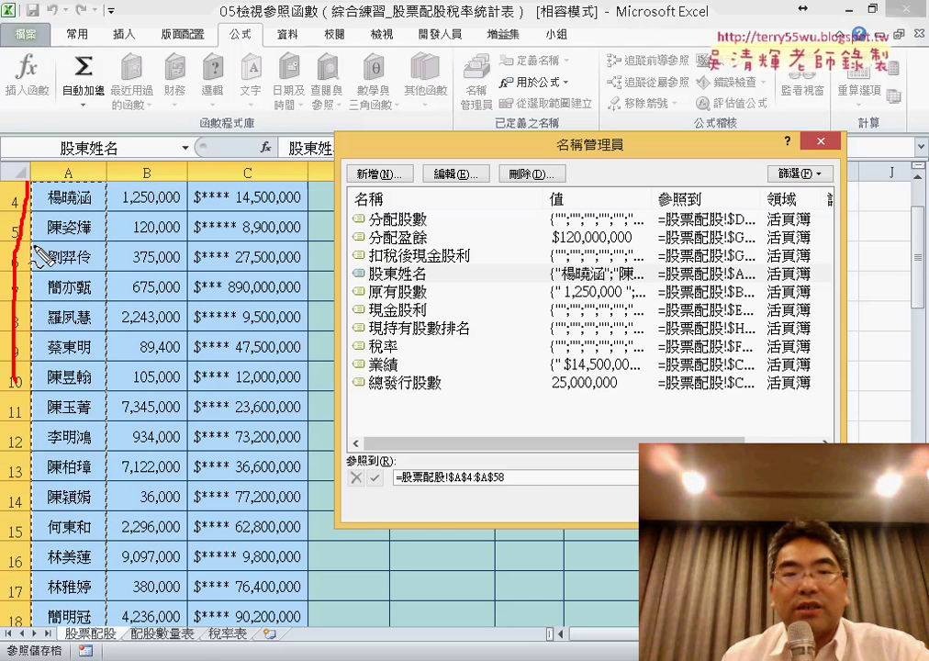
{"action": "left_click_drag", "start_coordinate": [50, 112], "coordinate": [151, 332]}
{"action": "left_click_drag", "start_coordinate": [512, 483], "coordinate": [465, 485]}
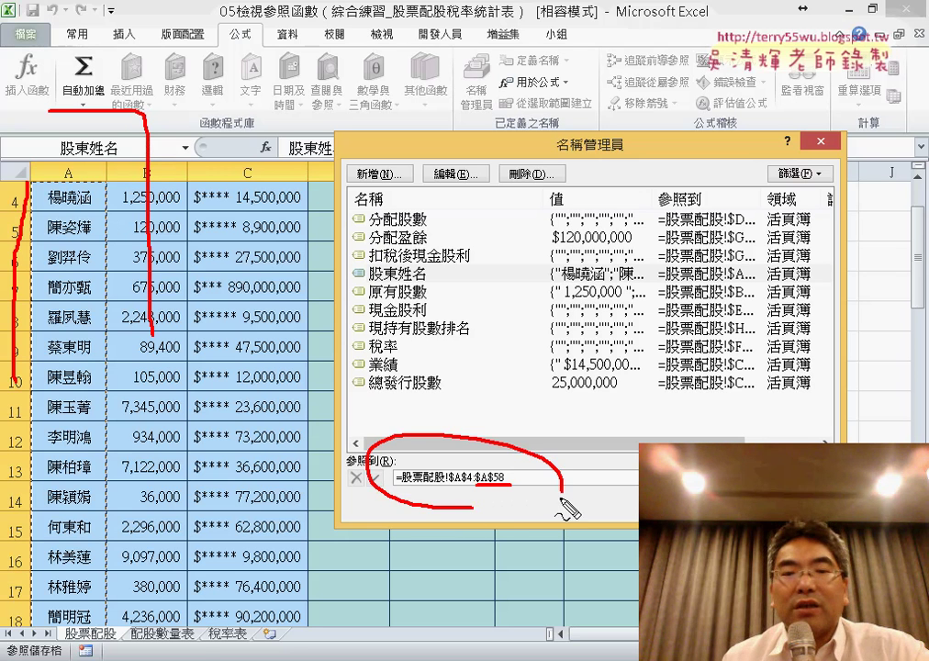
{"action": "left_click_drag", "start_coordinate": [404, 439], "coordinate": [411, 453]}
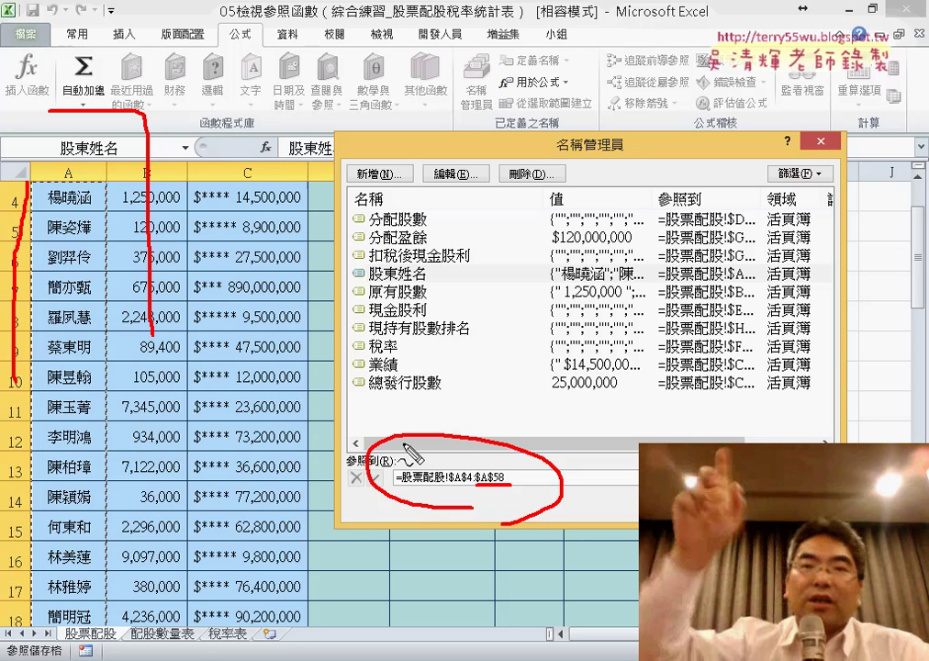
{"action": "key", "text": "Escape"}
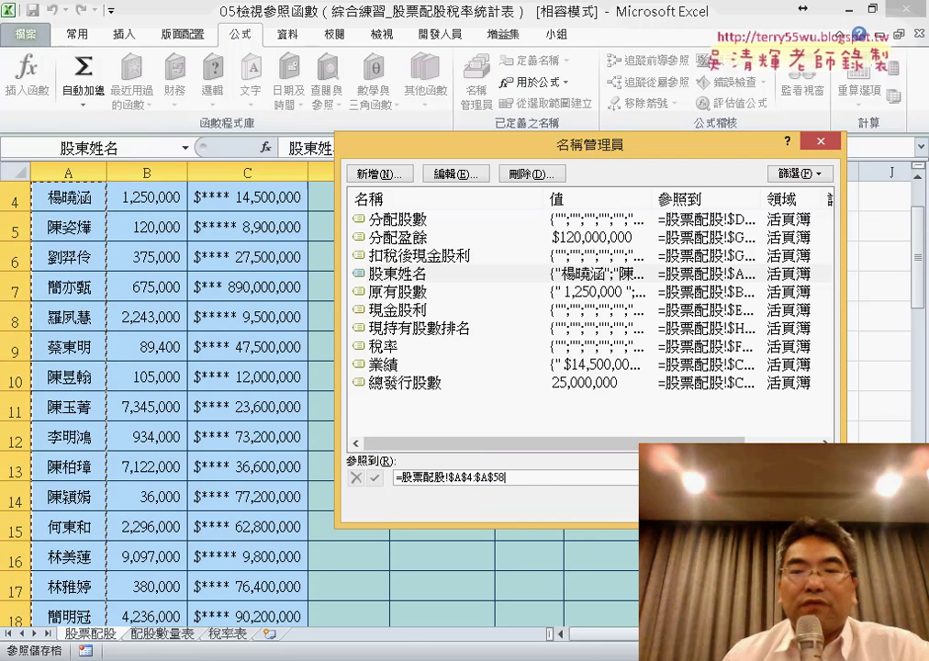
{"action": "key", "text": "Escape"}
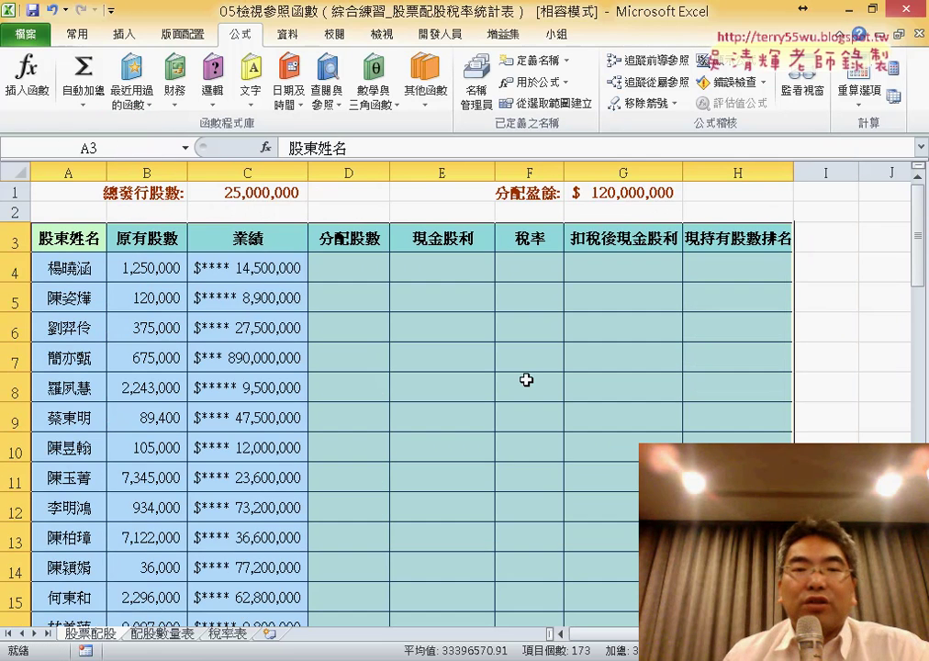
Check the C1 and G1 values, then switch to the 配股數量表 sheet.
{"action": "left_click", "coordinate": [237, 188]}
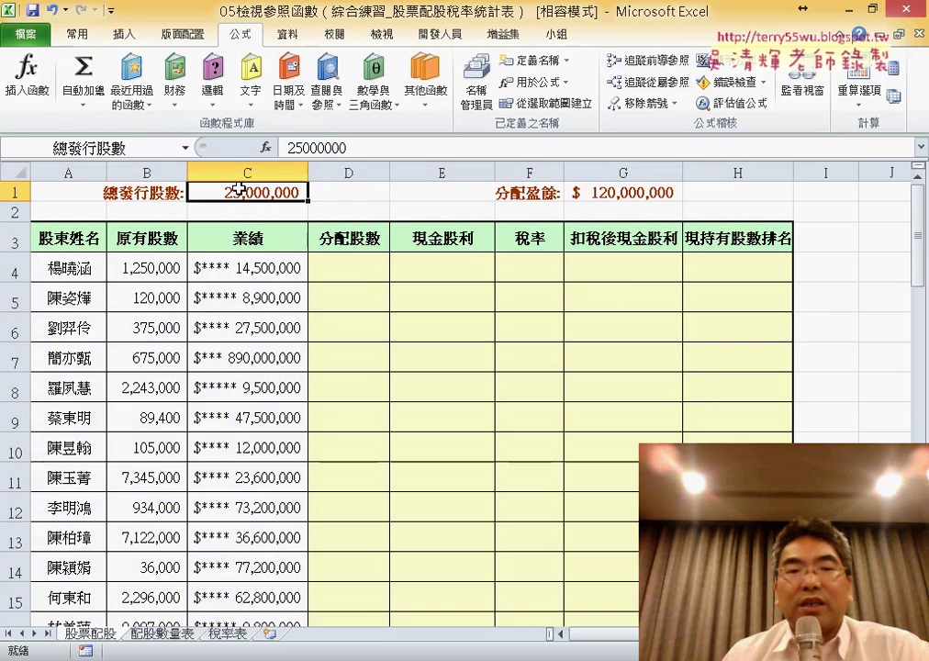
{"action": "left_click", "coordinate": [597, 192]}
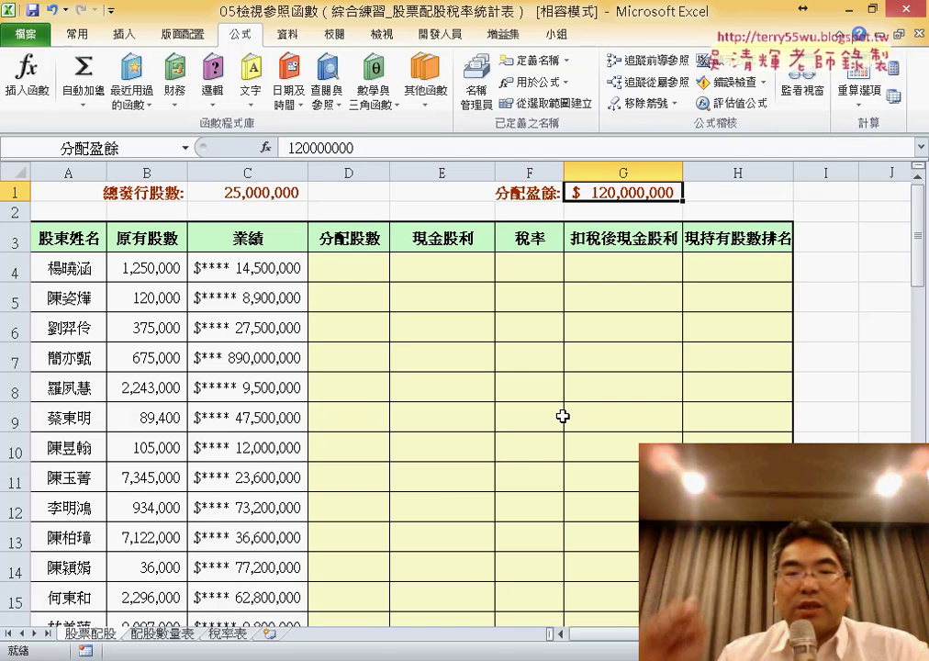
{"action": "left_click", "coordinate": [165, 634]}
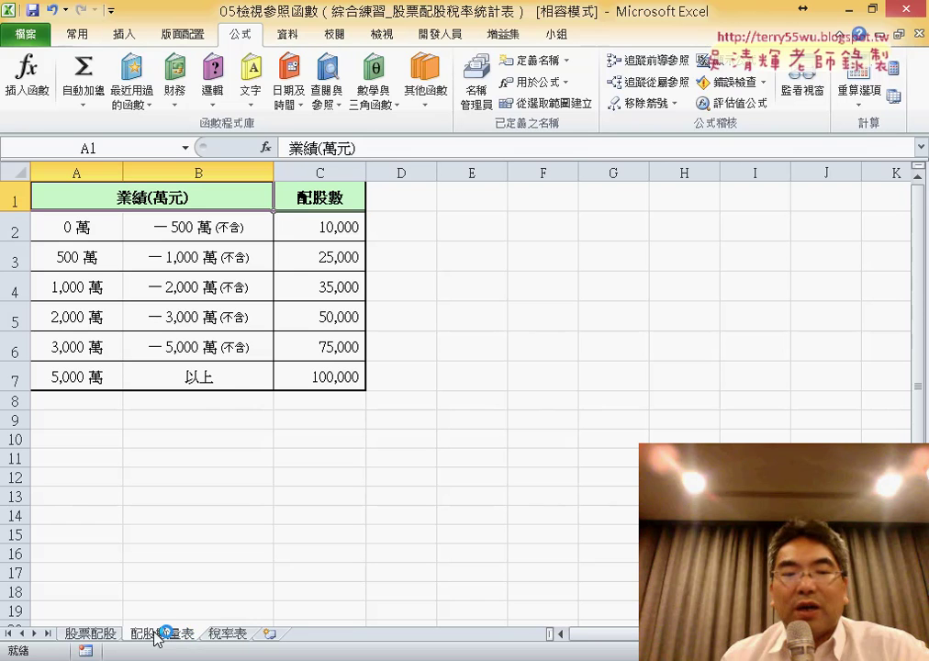
Name the lookup range A2:C7 as 配股數量表 using the Name Box.
{"action": "double_click", "coordinate": [156, 634]}
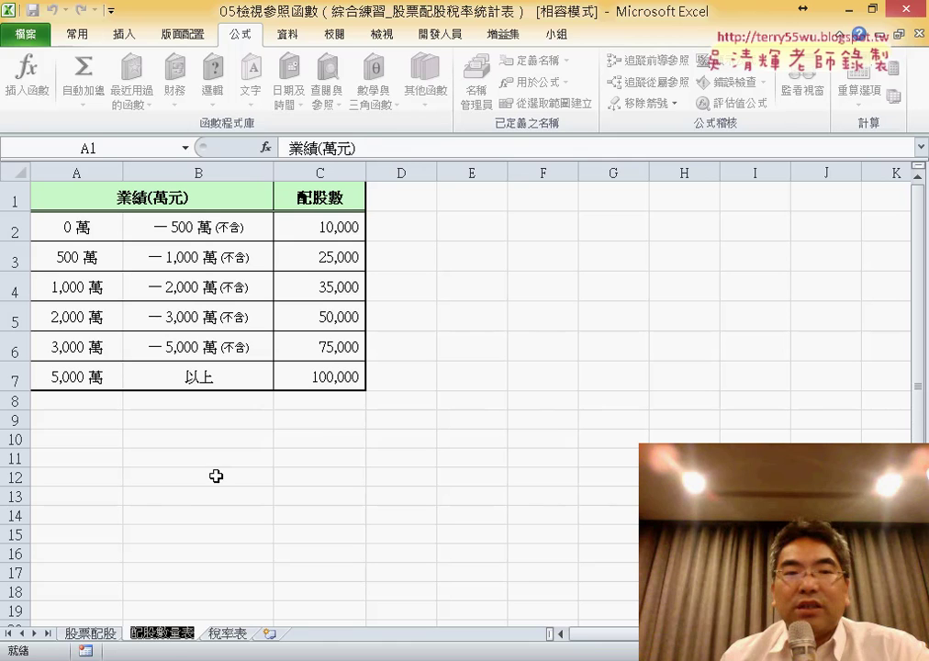
{"action": "left_click", "coordinate": [285, 420]}
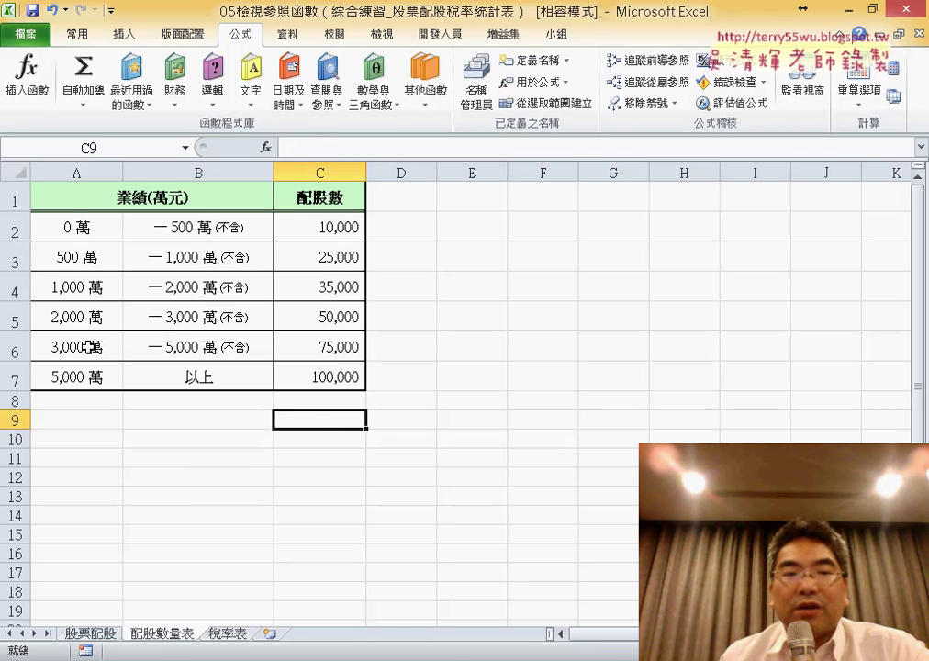
{"action": "left_click_drag", "start_coordinate": [67, 225], "coordinate": [323, 379]}
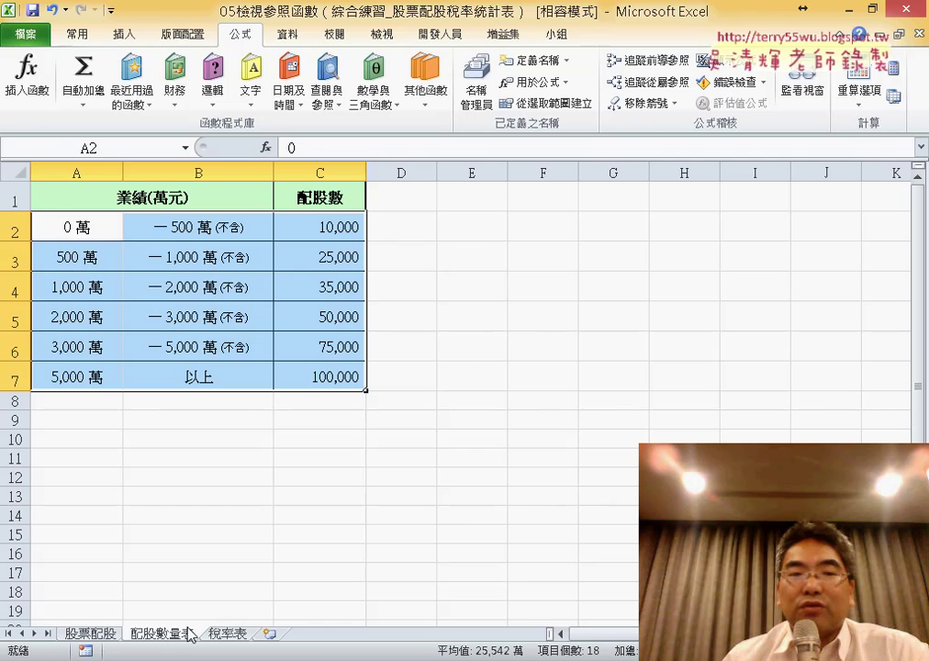
{"action": "mouse_move", "coordinate": [61, 230]}
{"action": "left_mouse_down"}
{"action": "mouse_move", "coordinate": [284, 331]}
{"action": "mouse_move", "coordinate": [331, 377]}
{"action": "left_mouse_up"}
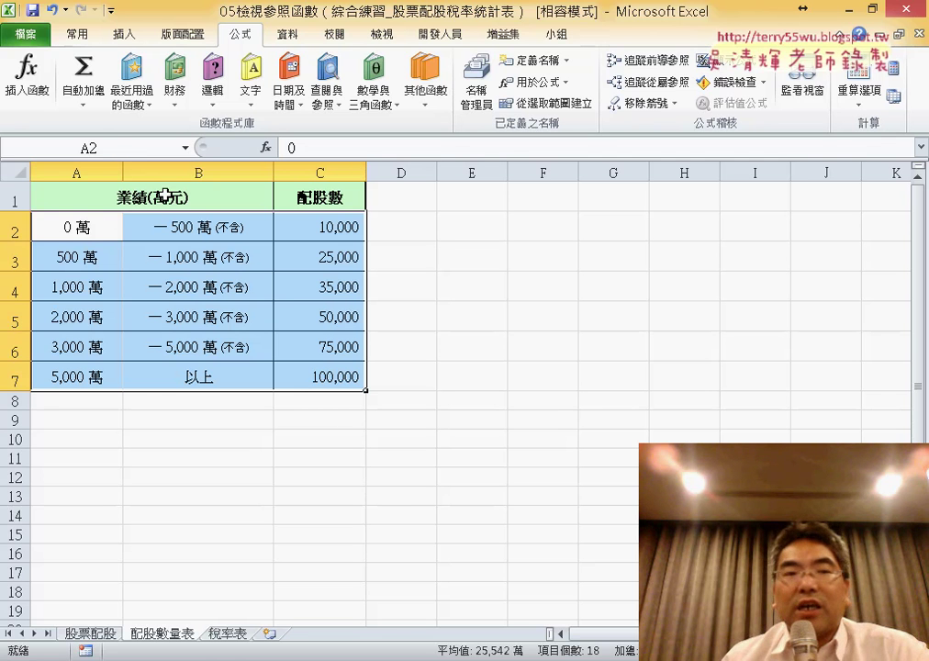
{"action": "left_click", "coordinate": [116, 147]}
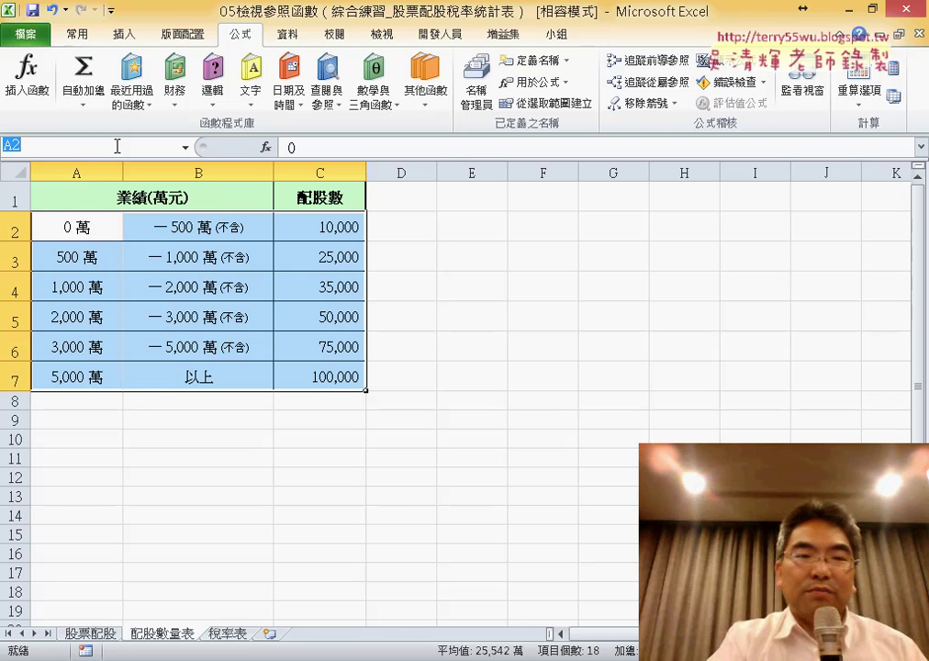
{"action": "type", "text": "配股數量表"}
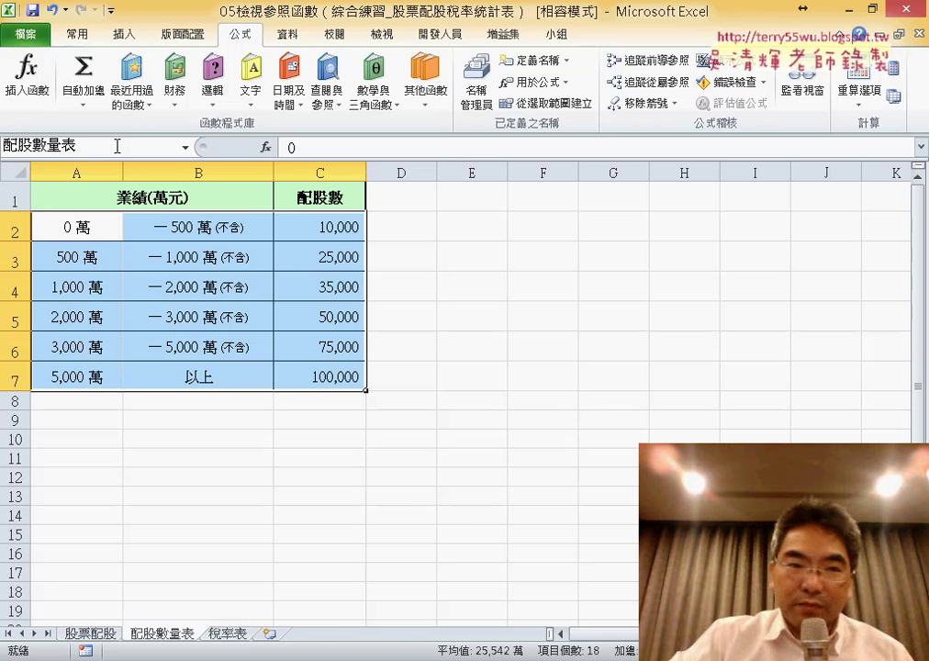
{"action": "key", "text": "Return"}
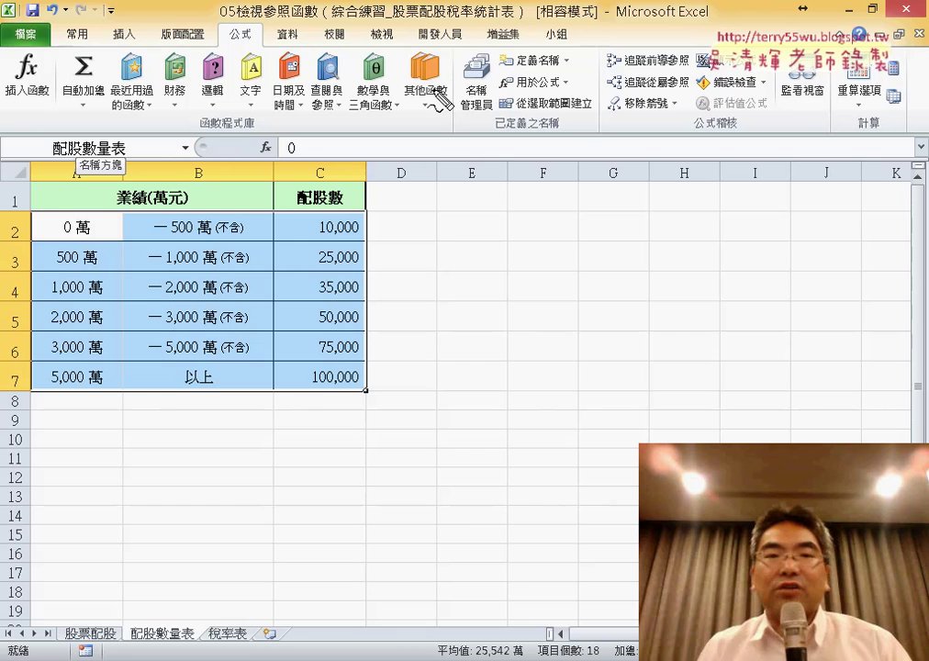
Go to the 稅率表 sheet listing income bands with tax rates 6%, 8%, 12% and 15%.
{"action": "left_click_drag", "start_coordinate": [562, 54], "coordinate": [537, 52]}
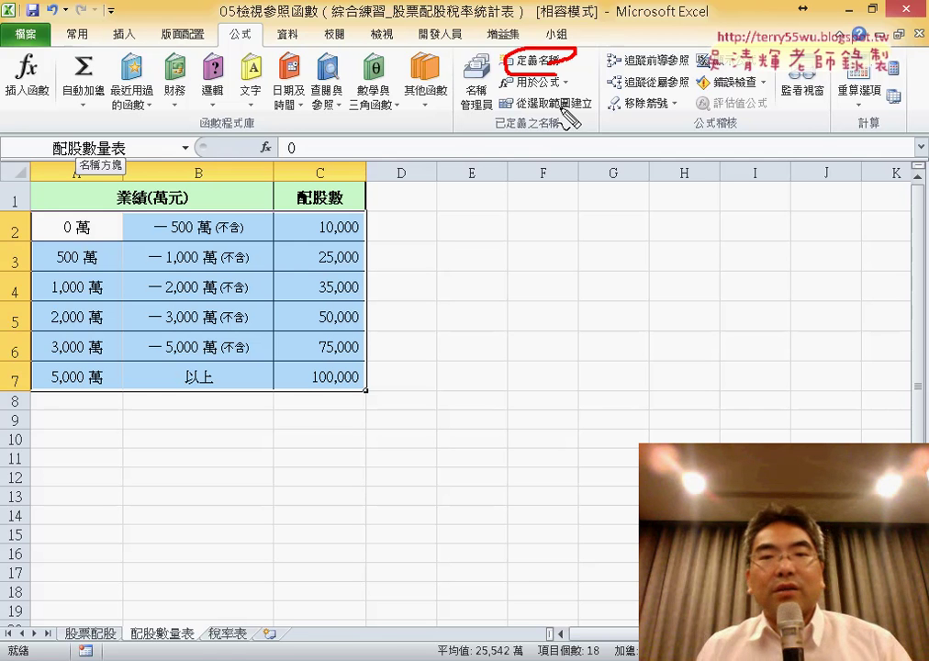
{"action": "mouse_move", "coordinate": [580, 108]}
{"action": "left_mouse_down"}
{"action": "mouse_move", "coordinate": [515, 111]}
{"action": "mouse_move", "coordinate": [592, 108]}
{"action": "left_mouse_up"}
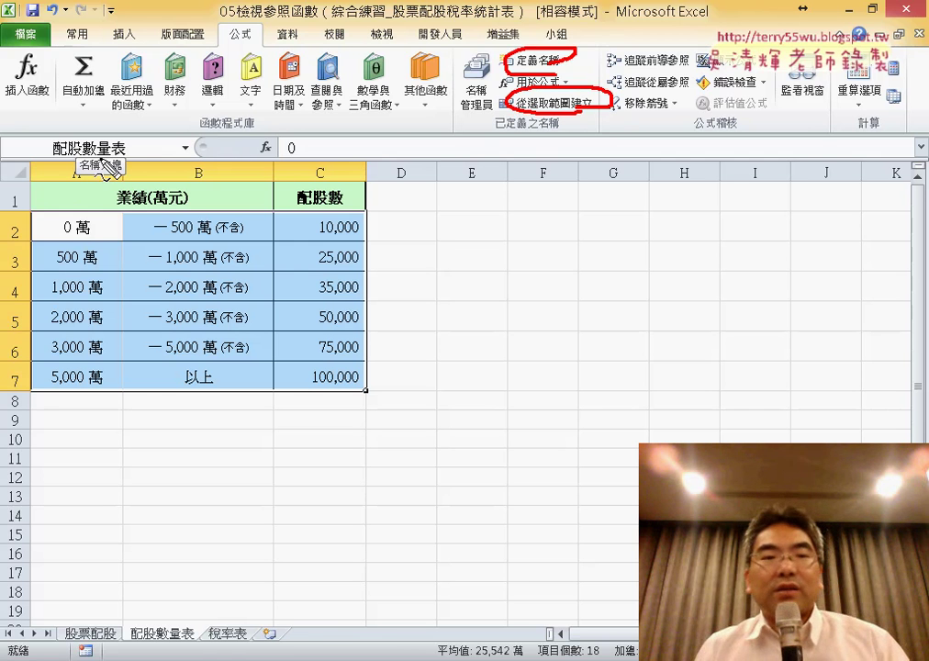
{"action": "mouse_move", "coordinate": [94, 127]}
{"action": "left_mouse_down"}
{"action": "mouse_move", "coordinate": [109, 165]}
{"action": "mouse_move", "coordinate": [129, 170]}
{"action": "left_mouse_up"}
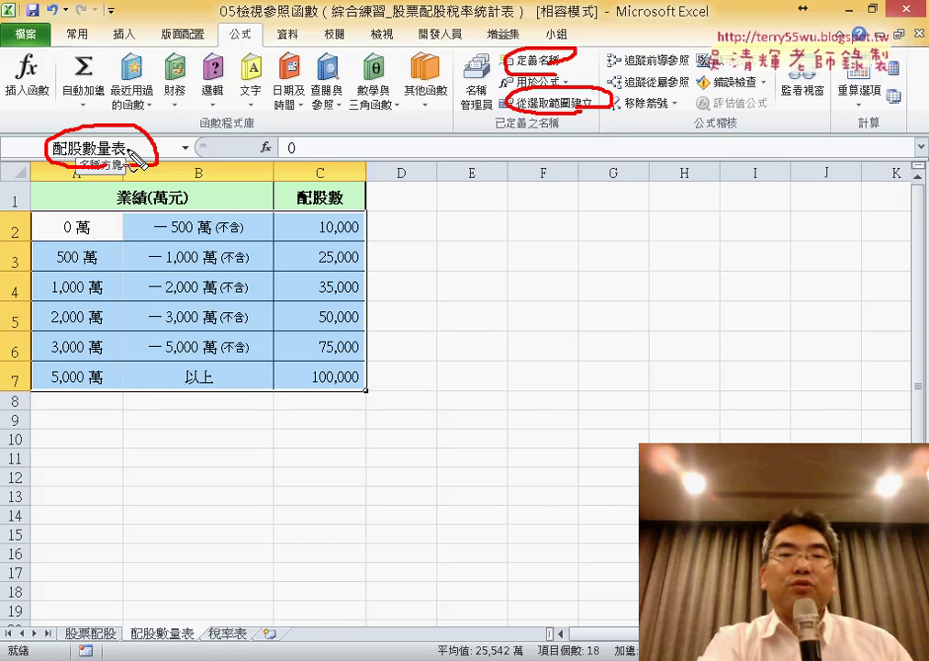
{"action": "key", "text": "Escape"}
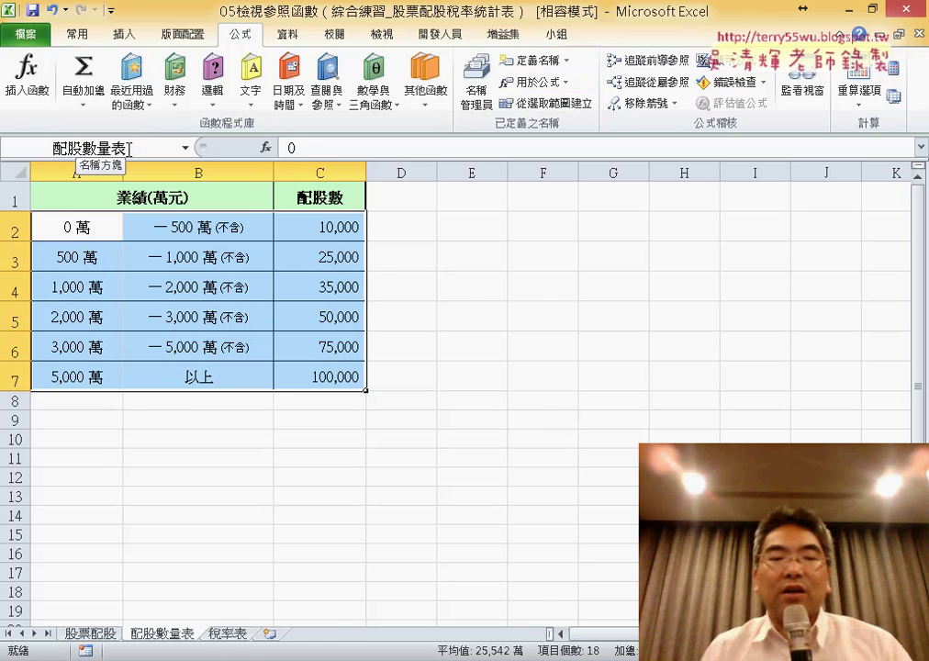
{"action": "left_click", "coordinate": [225, 635]}
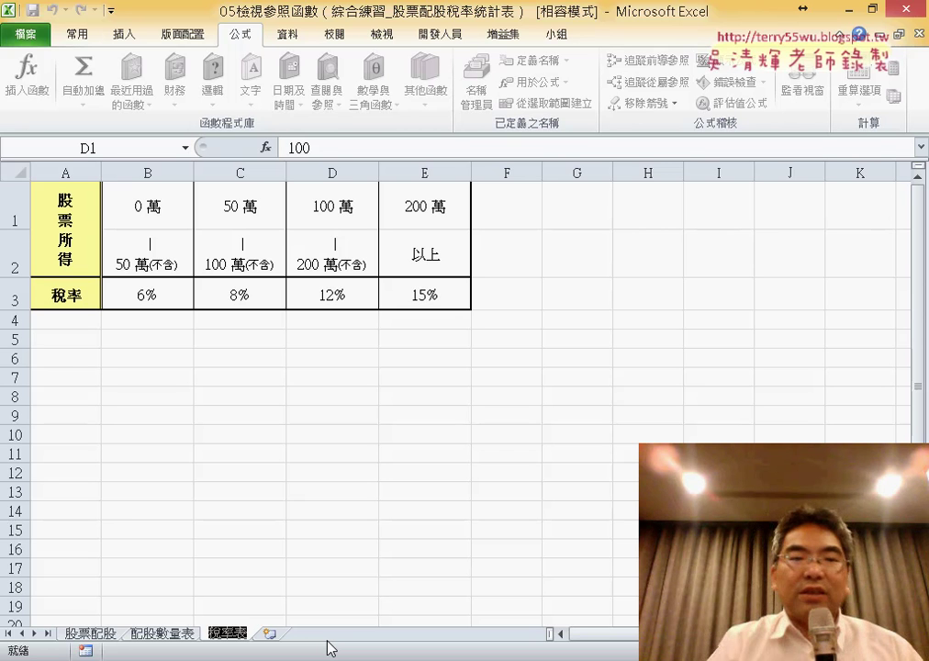
Name the tax bracket and rate range B1:E3 on the 稅率表 sheet '稅率表'.
{"action": "left_click", "coordinate": [423, 438]}
{"action": "left_click", "coordinate": [147, 199]}
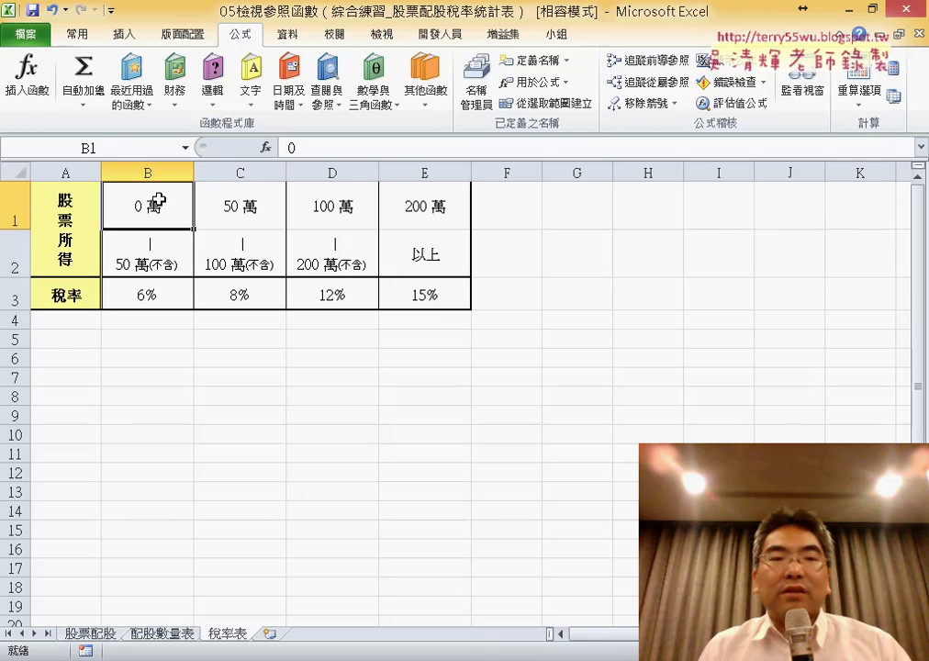
{"action": "left_click_drag", "start_coordinate": [159, 199], "coordinate": [440, 303]}
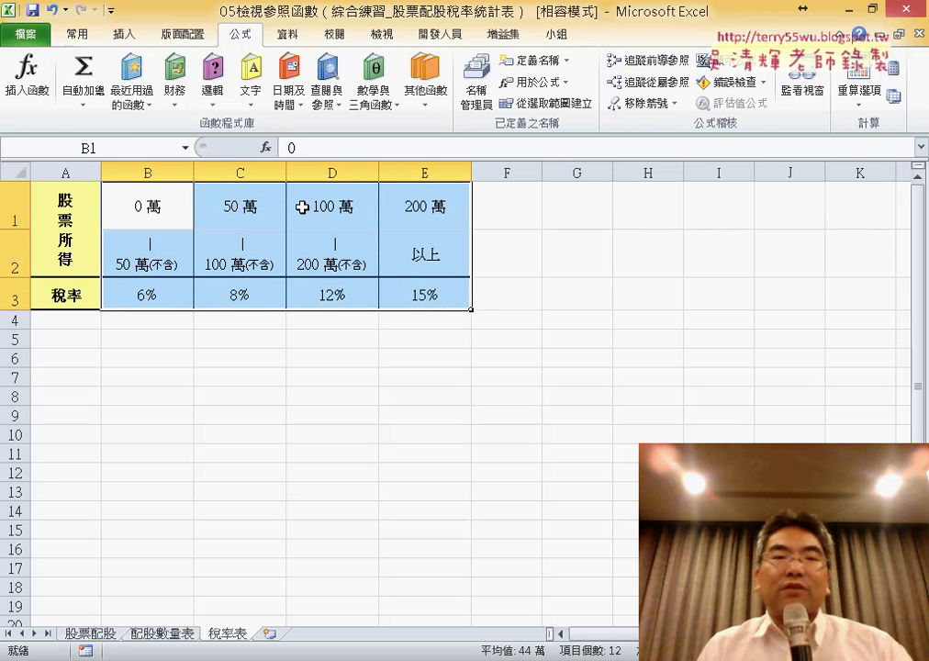
{"action": "left_click", "coordinate": [115, 148]}
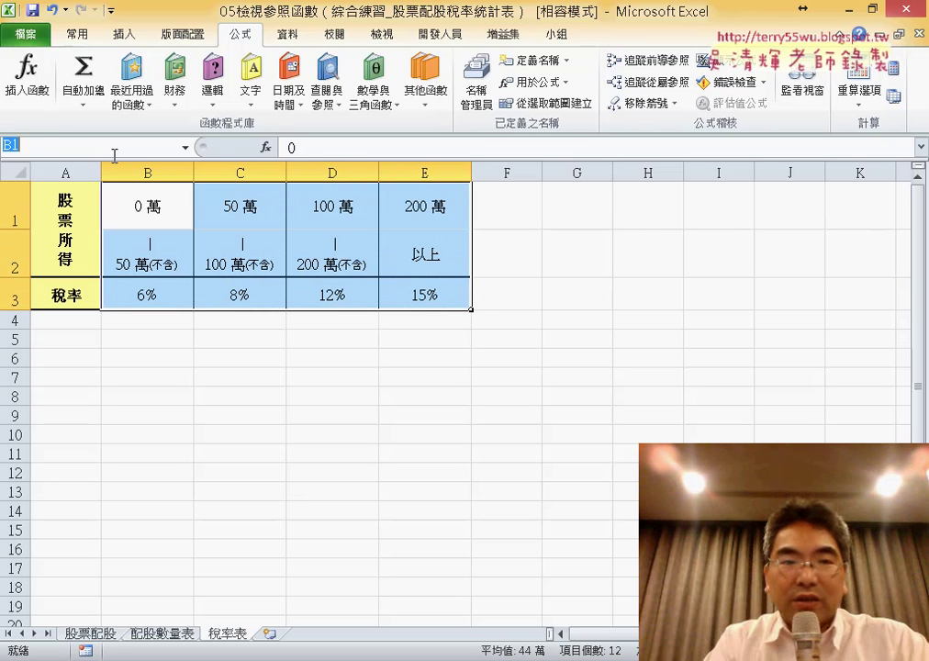
{"action": "type", "text": "稅率表"}
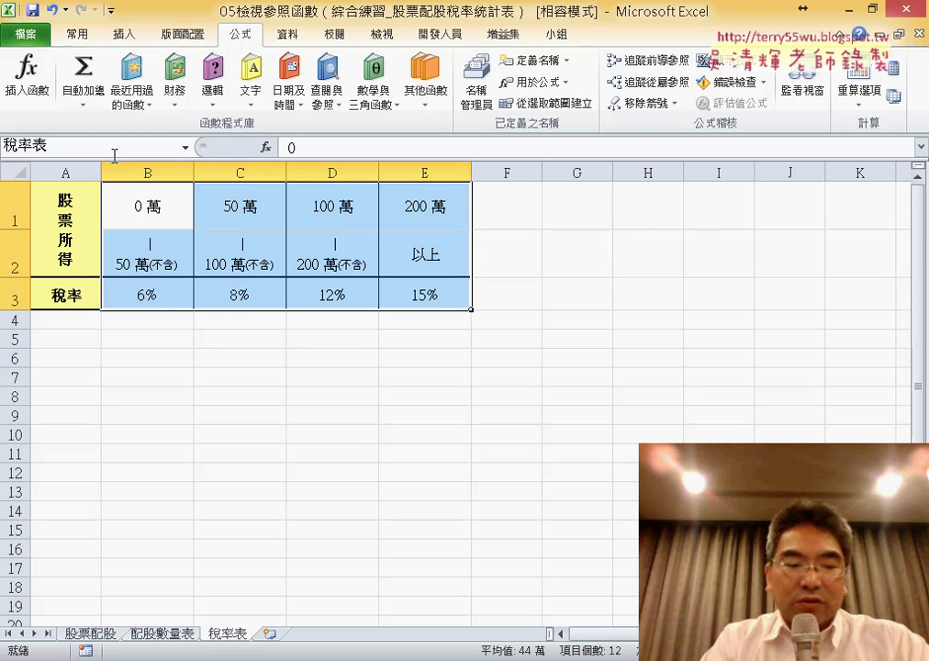
{"action": "key", "text": "Return"}
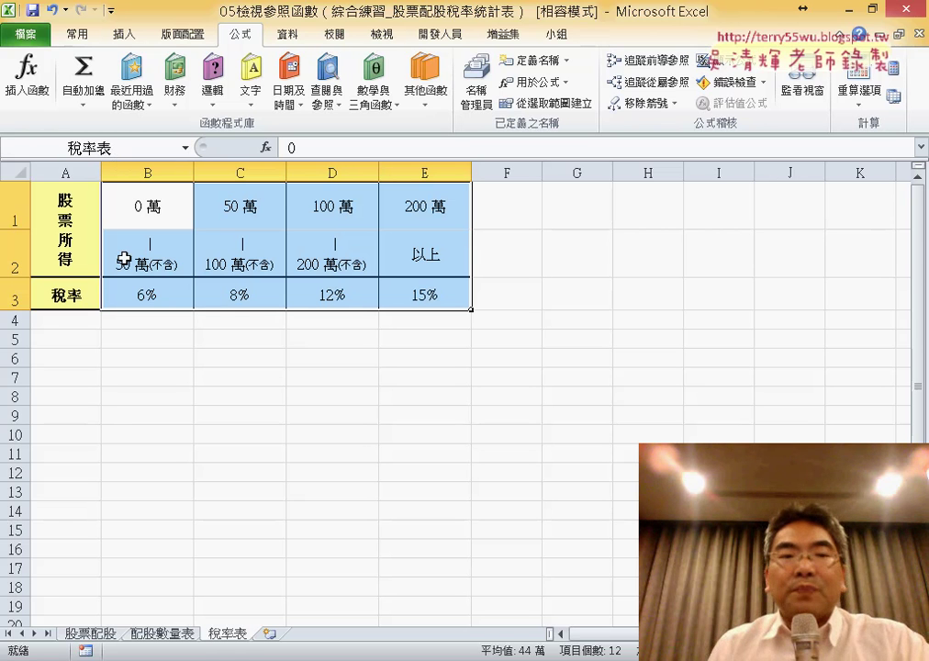
Reselect B1:E3 and 配股數量表's A2:C7 to verify their defined names.
{"action": "left_click_drag", "start_coordinate": [59, 209], "coordinate": [64, 303]}
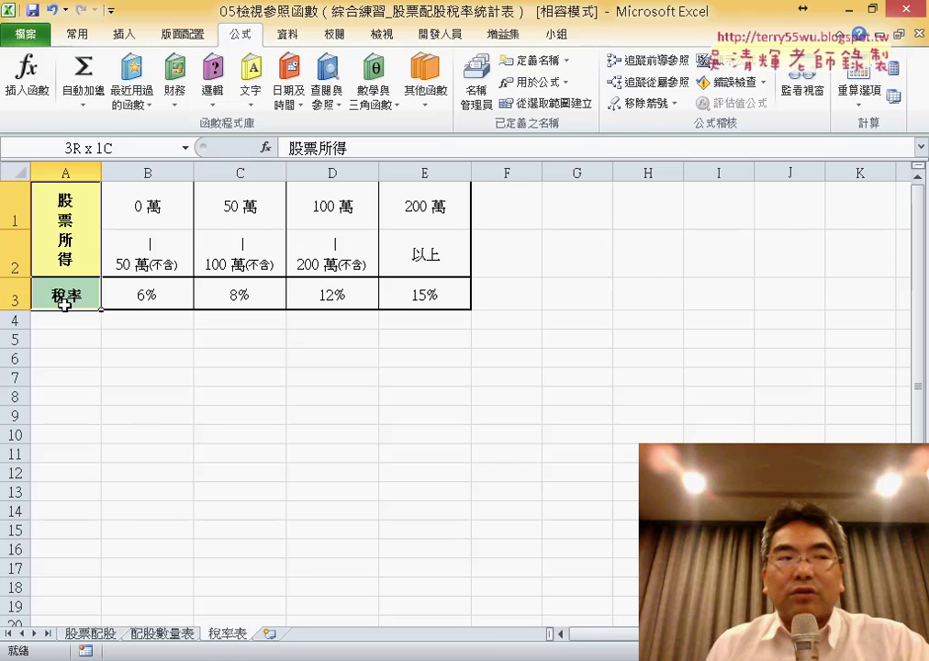
{"action": "left_click_drag", "start_coordinate": [145, 220], "coordinate": [415, 298]}
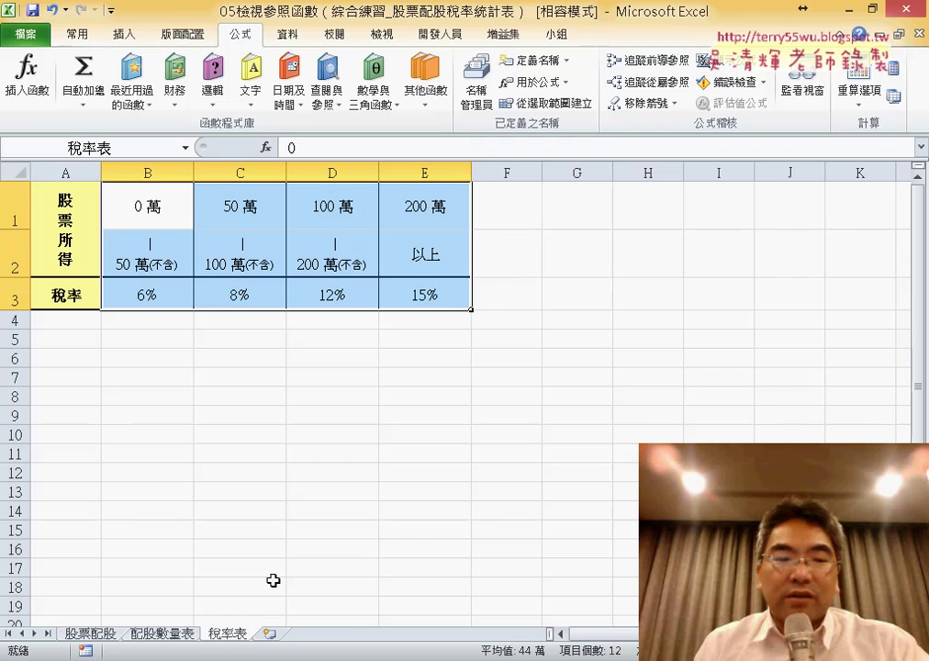
{"action": "left_click", "coordinate": [172, 633]}
{"action": "left_click_drag", "start_coordinate": [92, 234], "coordinate": [344, 377]}
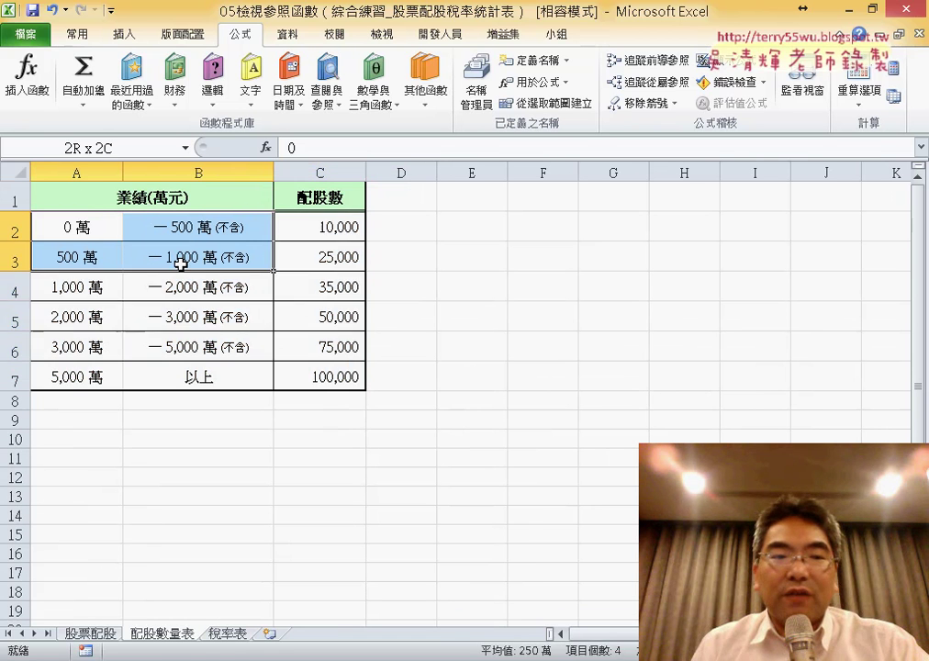
{"action": "left_click", "coordinate": [227, 635]}
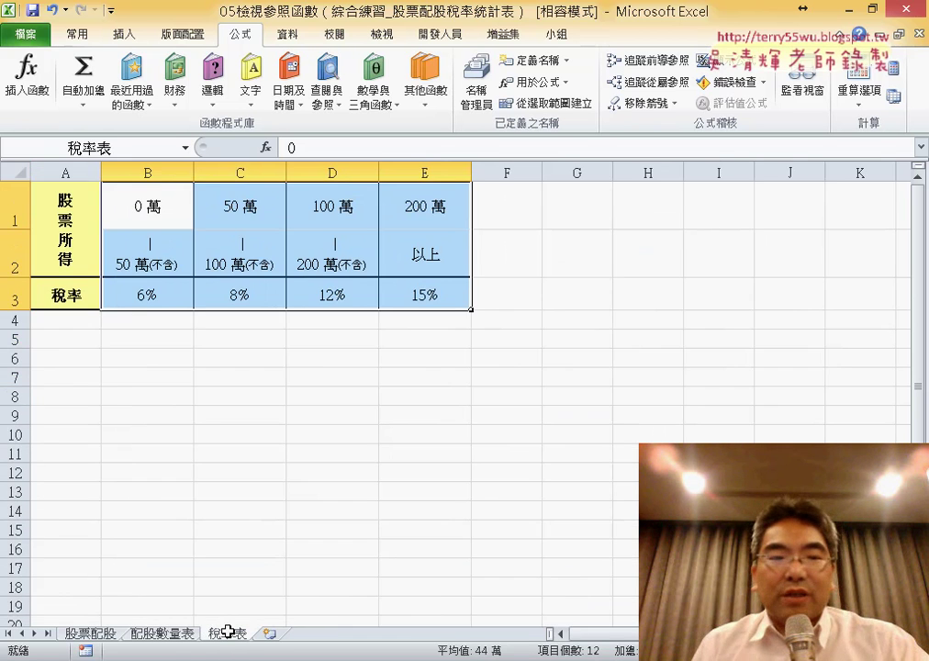
{"action": "left_click_drag", "start_coordinate": [138, 204], "coordinate": [413, 294]}
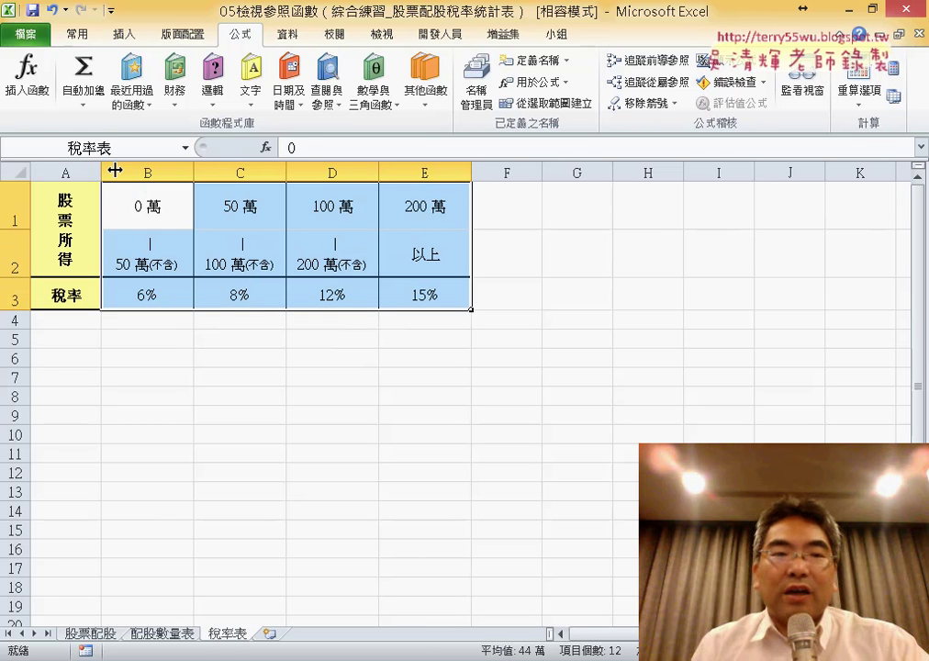
{"action": "left_click", "coordinate": [507, 492]}
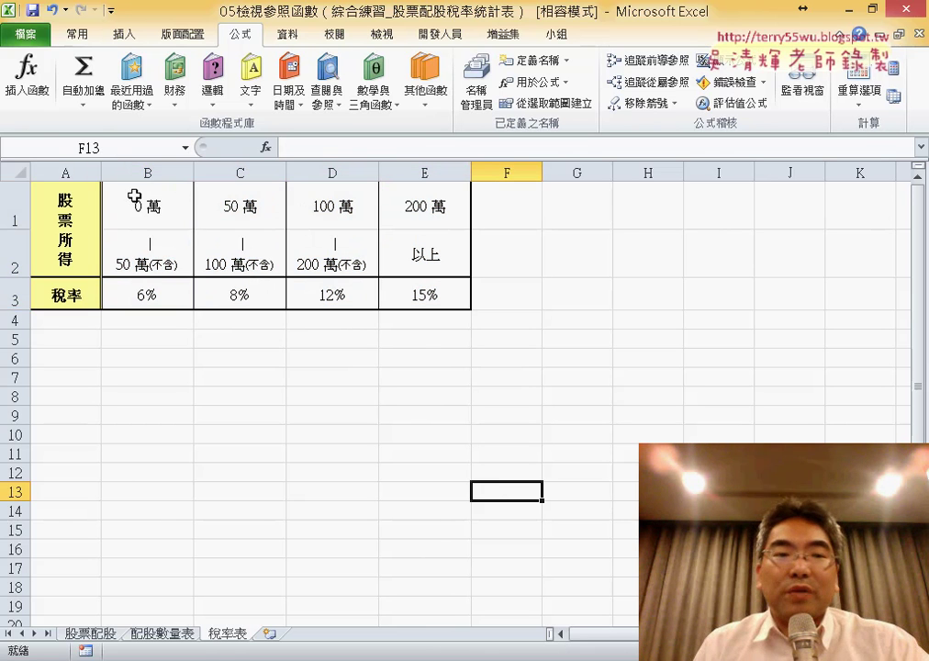
{"action": "left_click_drag", "start_coordinate": [134, 196], "coordinate": [424, 292]}
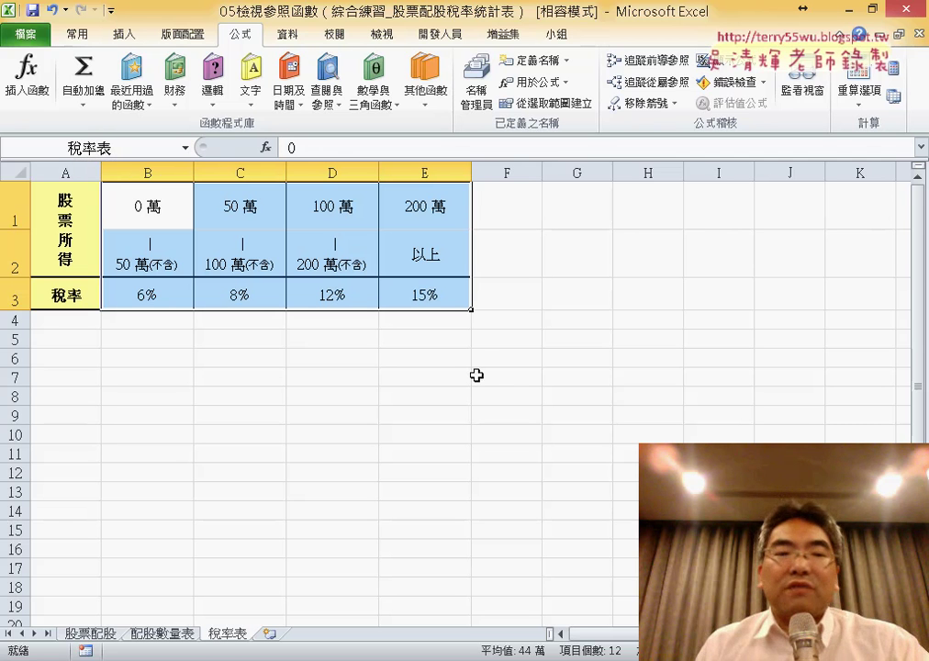
Review all twelve defined names, including 稅率表, then bring 05檢視與參照函數練習 forward.
{"action": "left_click", "coordinate": [477, 91]}
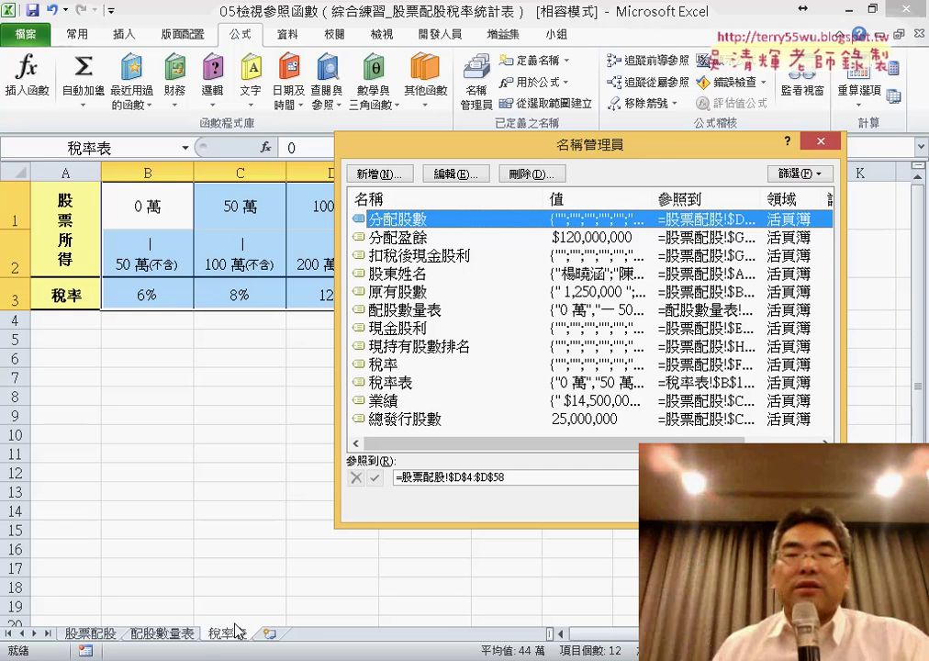
{"action": "left_click_drag", "start_coordinate": [470, 151], "coordinate": [287, 128]}
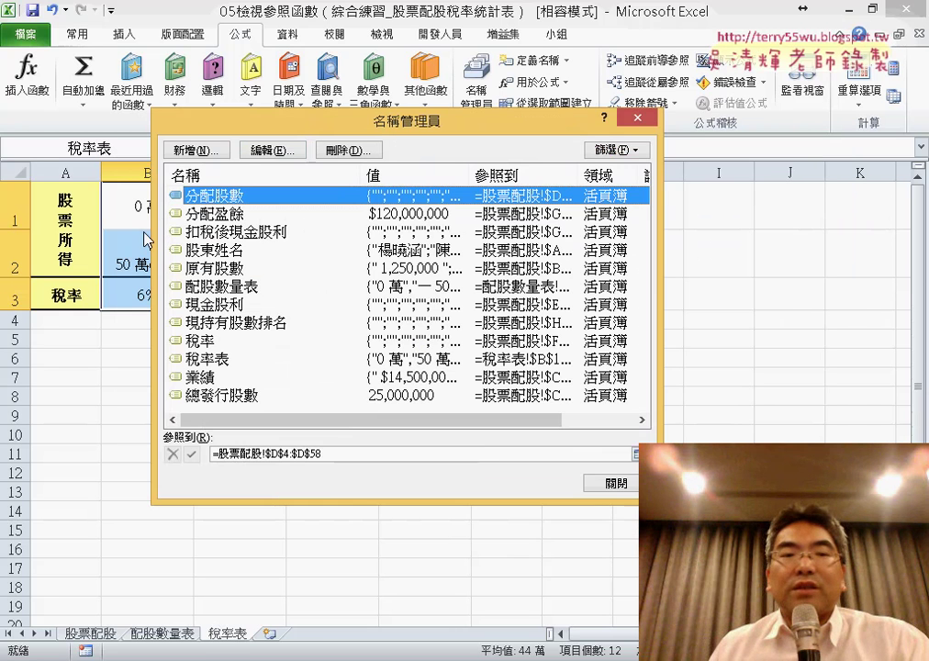
{"action": "left_click_drag", "start_coordinate": [153, 233], "coordinate": [104, 233]}
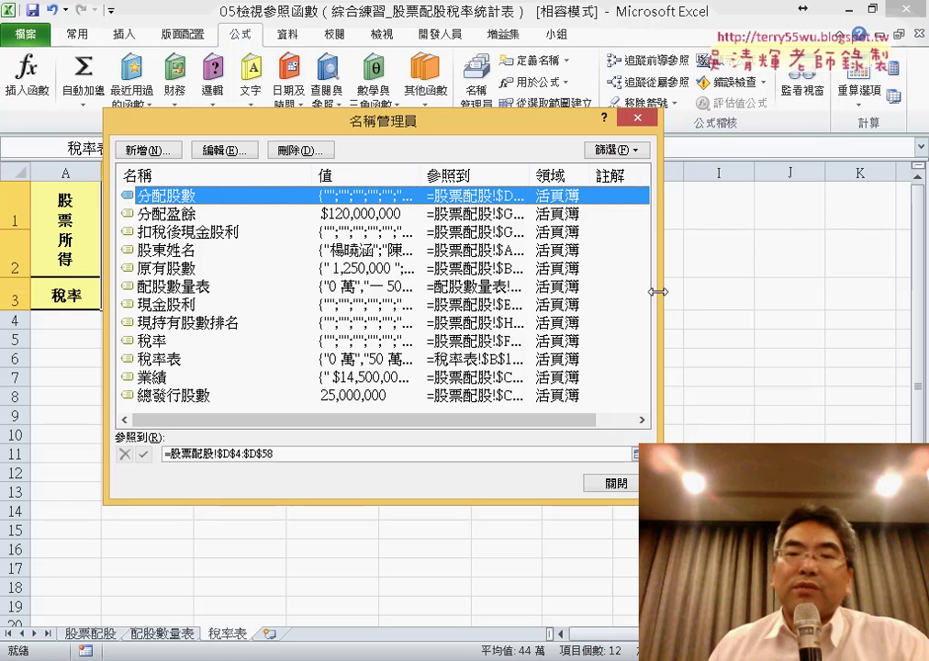
{"action": "left_click_drag", "start_coordinate": [658, 292], "coordinate": [700, 292]}
{"action": "left_click_drag", "start_coordinate": [509, 127], "coordinate": [624, 147]}
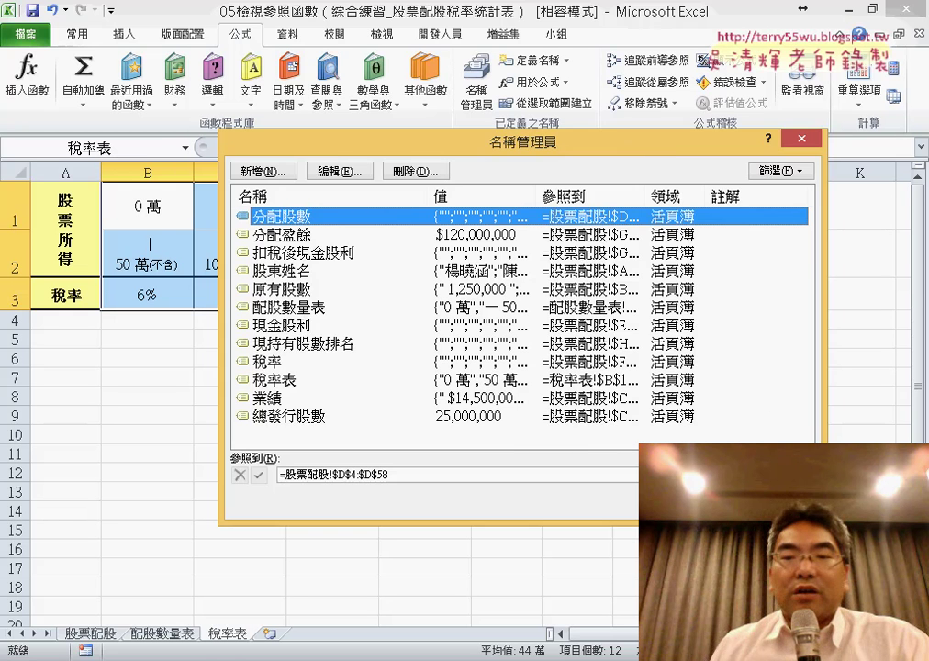
{"action": "key", "text": "Escape"}
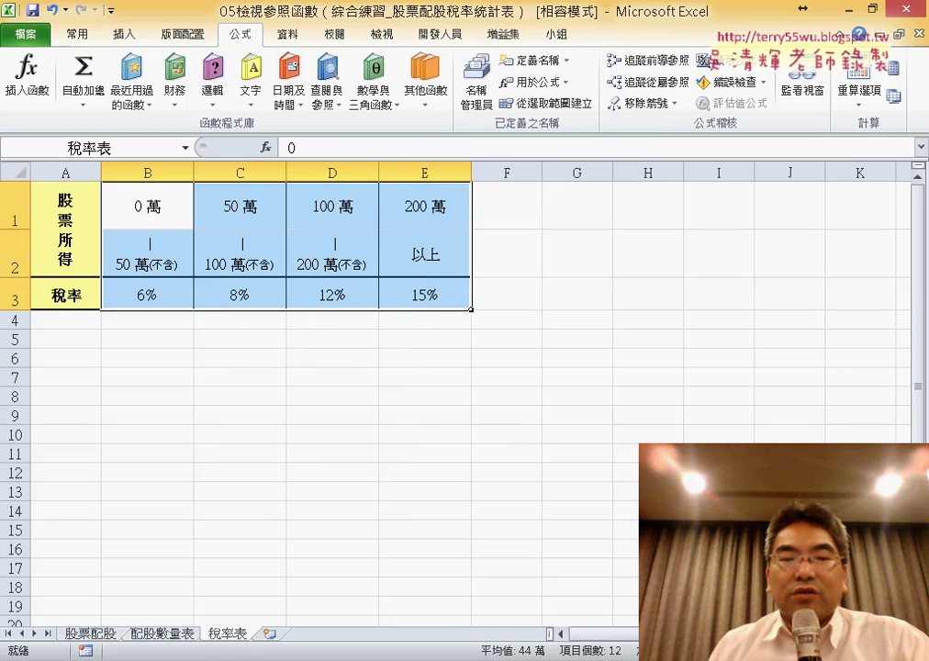
{"action": "left_click", "coordinate": [322, 620]}
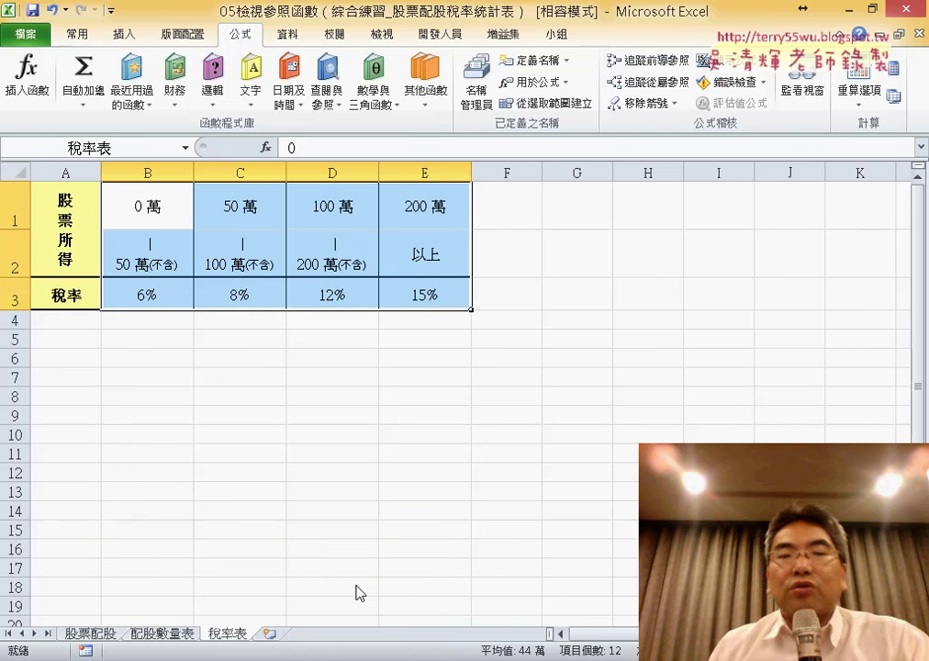
{"action": "scroll", "coordinate": [700, 351], "scroll_direction": "down", "scroll_amount": 1}
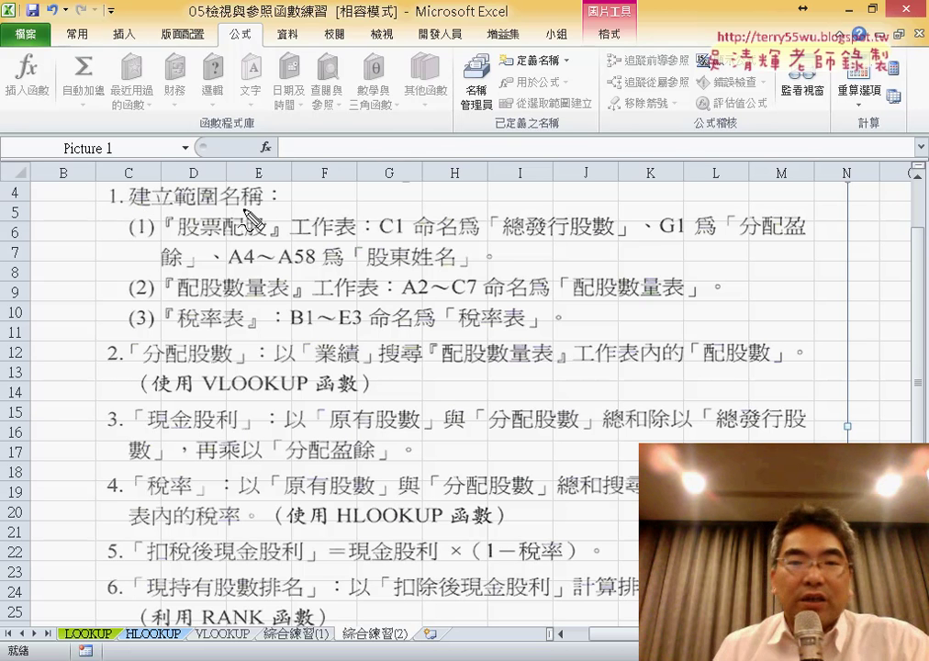
{"action": "left_click_drag", "start_coordinate": [502, 240], "coordinate": [583, 241]}
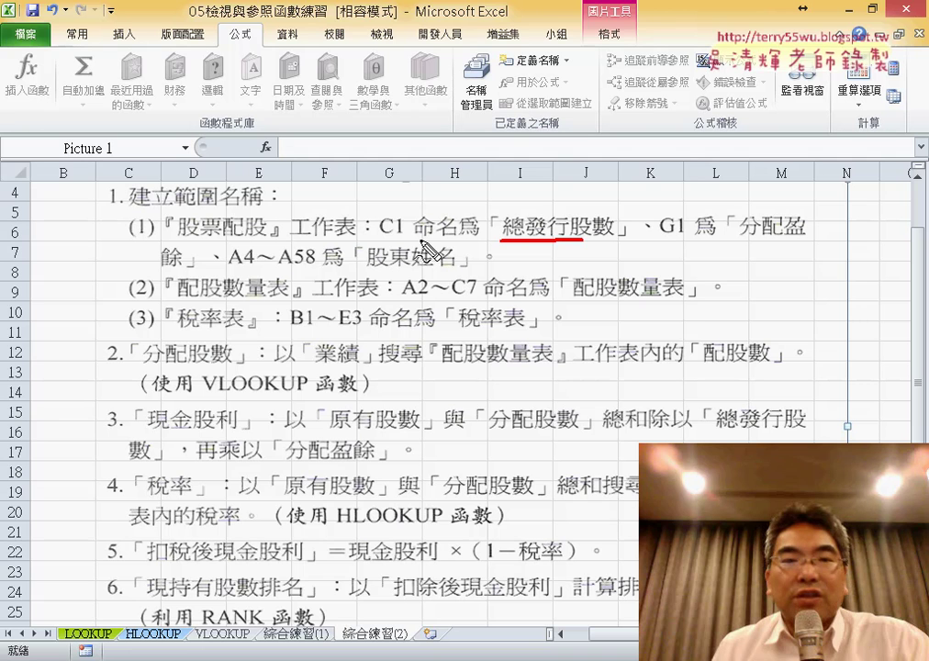
{"action": "left_click_drag", "start_coordinate": [404, 209], "coordinate": [424, 246]}
{"action": "mouse_move", "coordinate": [678, 205]}
{"action": "left_mouse_down"}
{"action": "mouse_move", "coordinate": [685, 246]}
{"action": "mouse_move", "coordinate": [818, 239]}
{"action": "left_mouse_up"}
{"action": "left_click_drag", "start_coordinate": [152, 271], "coordinate": [177, 267]}
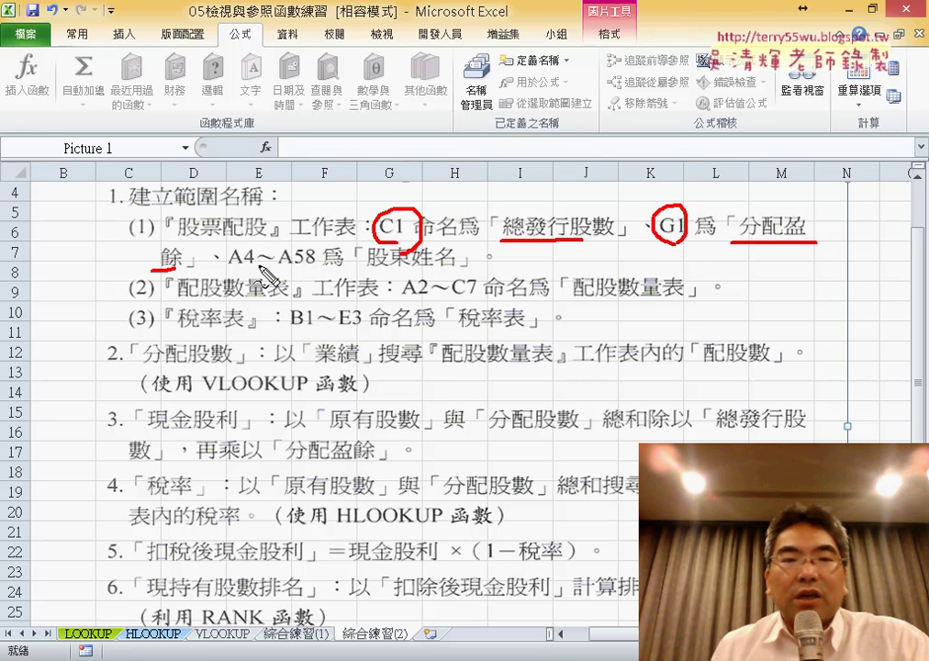
{"action": "left_click_drag", "start_coordinate": [365, 273], "coordinate": [427, 272]}
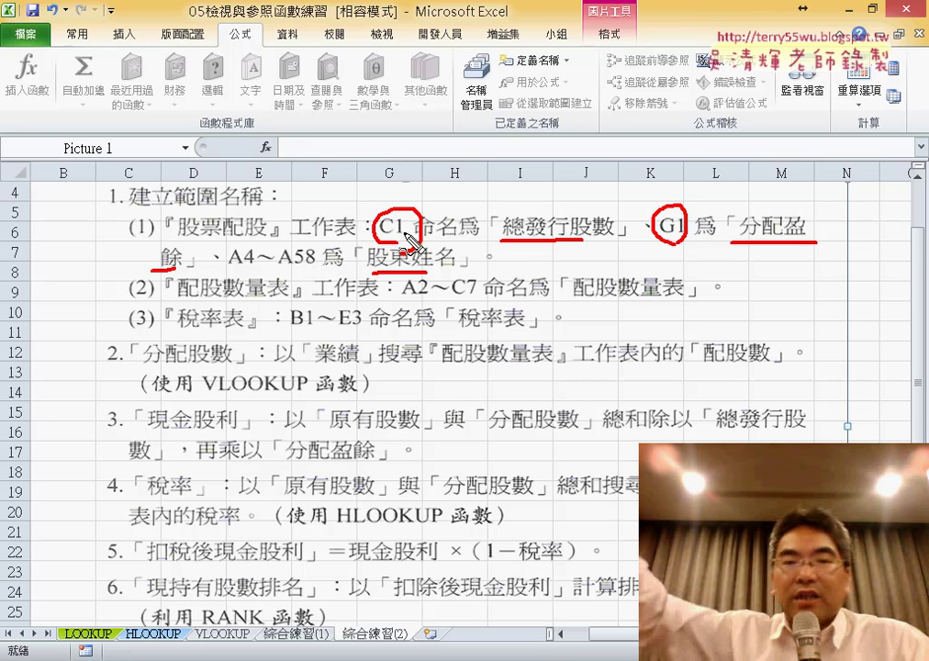
{"action": "left_click_drag", "start_coordinate": [196, 296], "coordinate": [294, 295]}
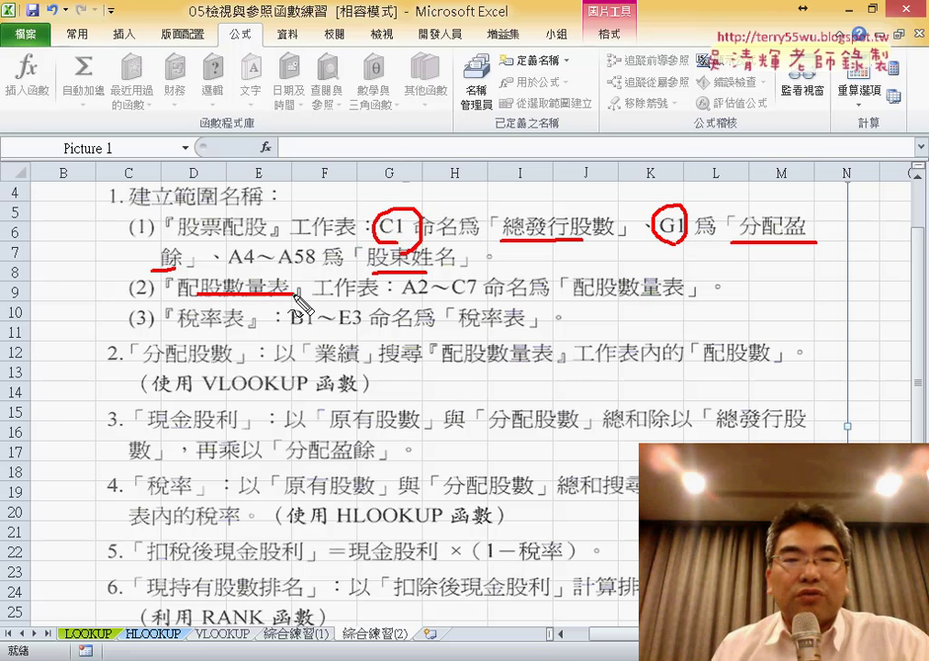
{"action": "left_click_drag", "start_coordinate": [180, 323], "coordinate": [259, 321]}
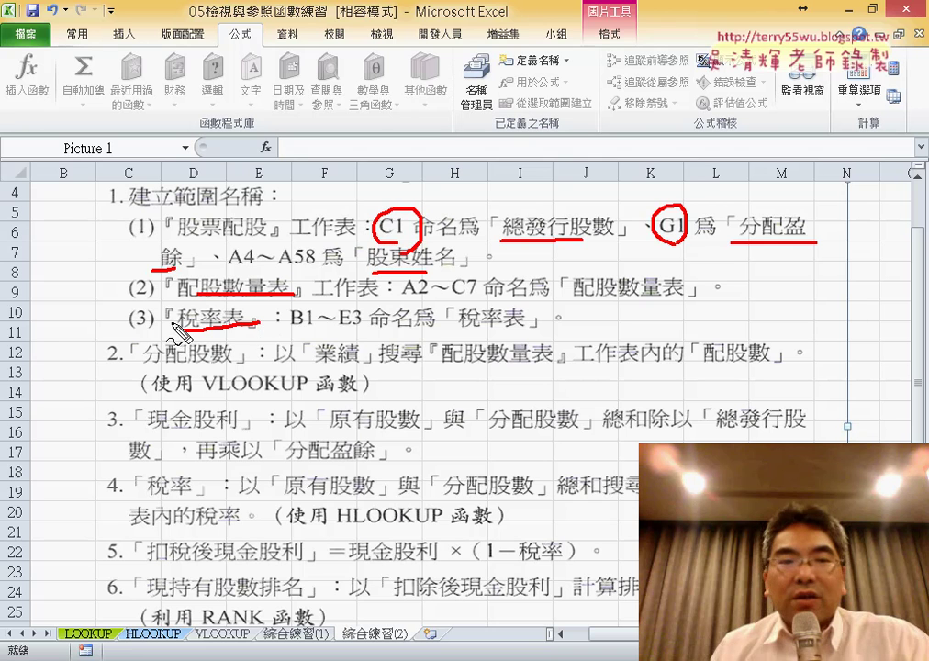
{"action": "mouse_move", "coordinate": [46, 338]}
{"action": "left_mouse_down"}
{"action": "mouse_move", "coordinate": [768, 336]}
{"action": "mouse_move", "coordinate": [774, 263]}
{"action": "mouse_move", "coordinate": [741, 276]}
{"action": "left_mouse_up"}
{"action": "left_click_drag", "start_coordinate": [769, 261], "coordinate": [795, 288]}
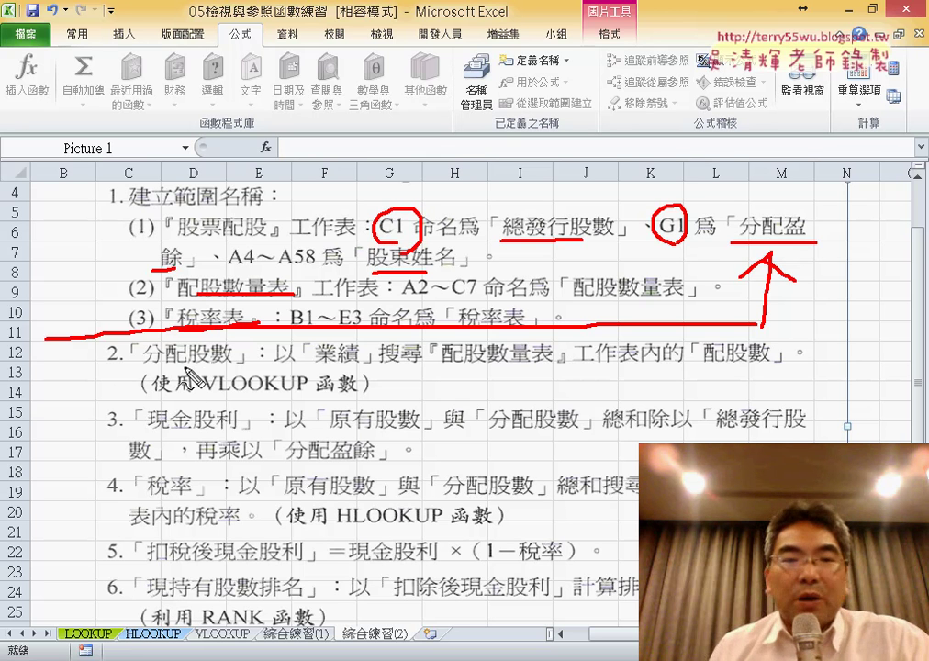
{"action": "left_click_drag", "start_coordinate": [322, 366], "coordinate": [355, 365]}
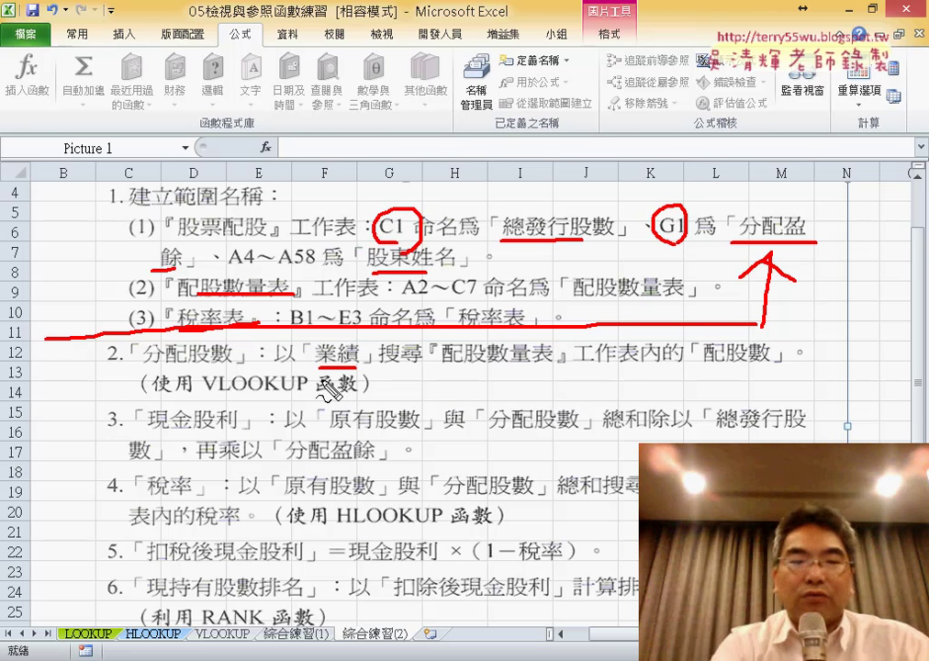
{"action": "key", "text": "Escape"}
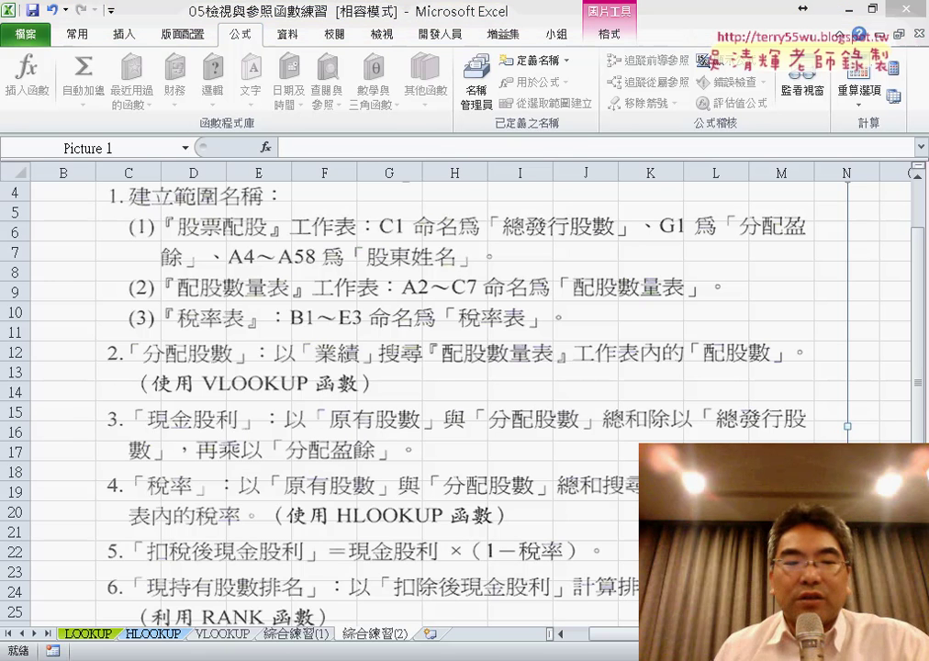
Match C4's 業績 14500000 to the 1,000 萬 bracket's 35,000-share allotment in 配股數量表.
{"action": "left_click", "coordinate": [211, 574]}
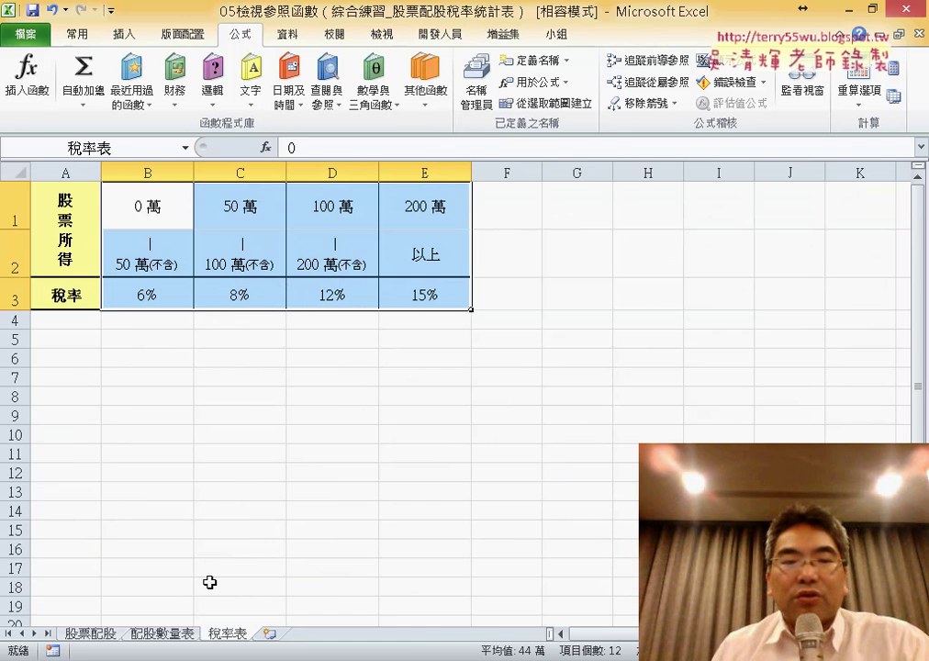
{"action": "left_click", "coordinate": [90, 633]}
{"action": "left_click", "coordinate": [275, 270]}
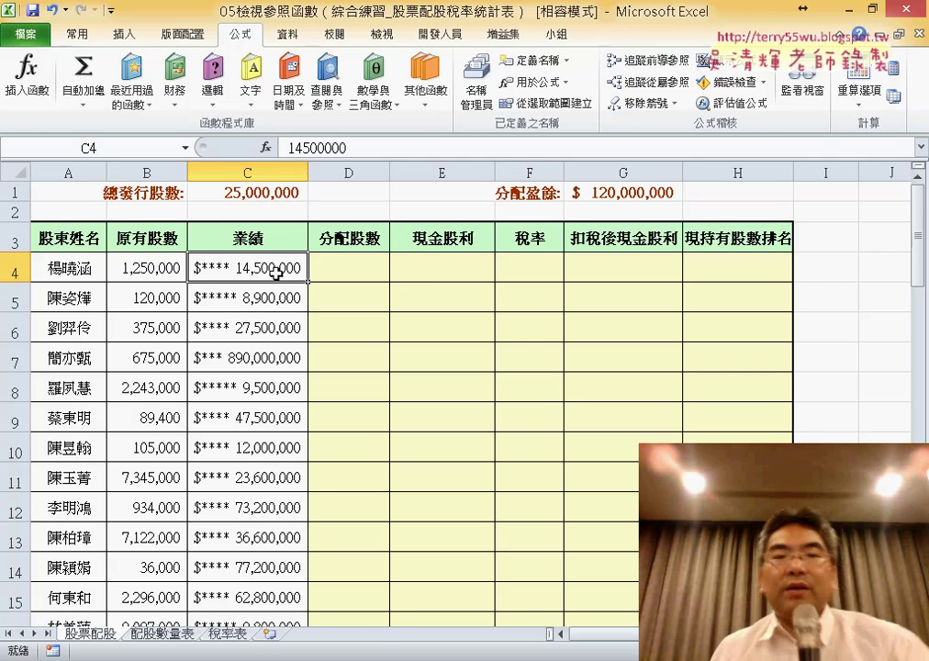
{"action": "left_click", "coordinate": [342, 267]}
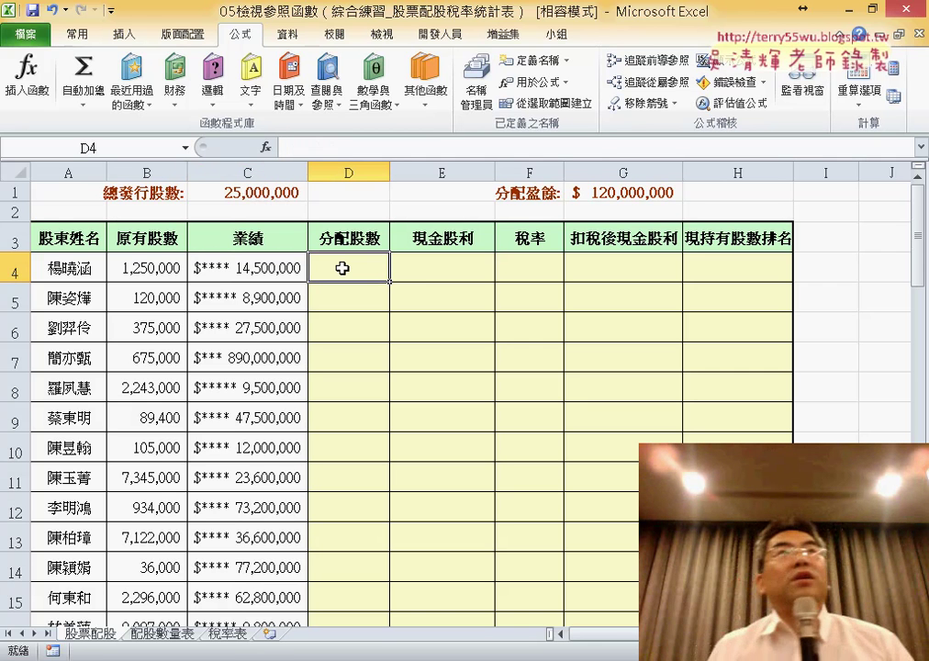
{"action": "left_click", "coordinate": [241, 276]}
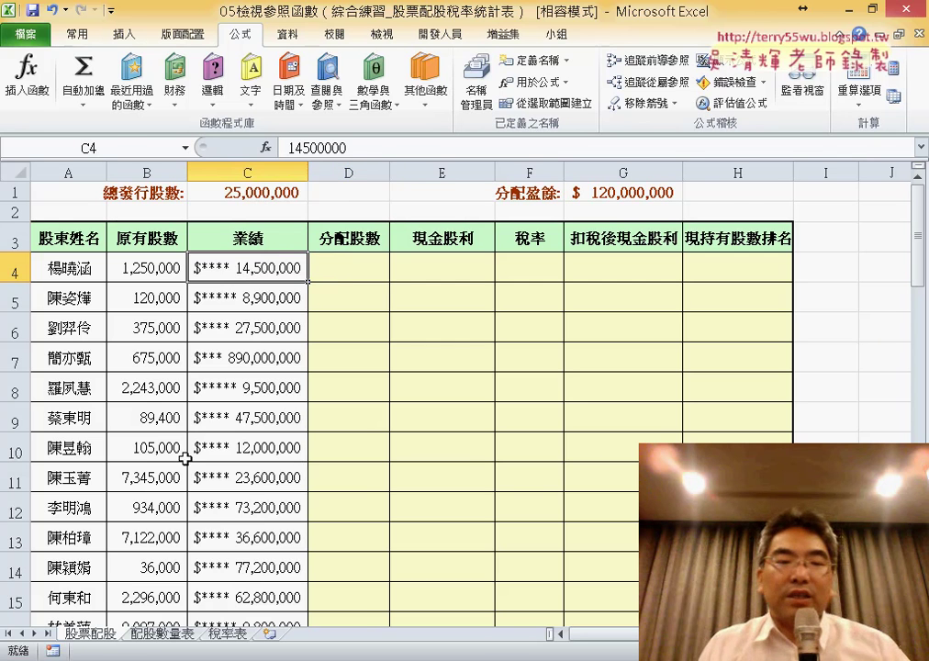
{"action": "left_click", "coordinate": [170, 634]}
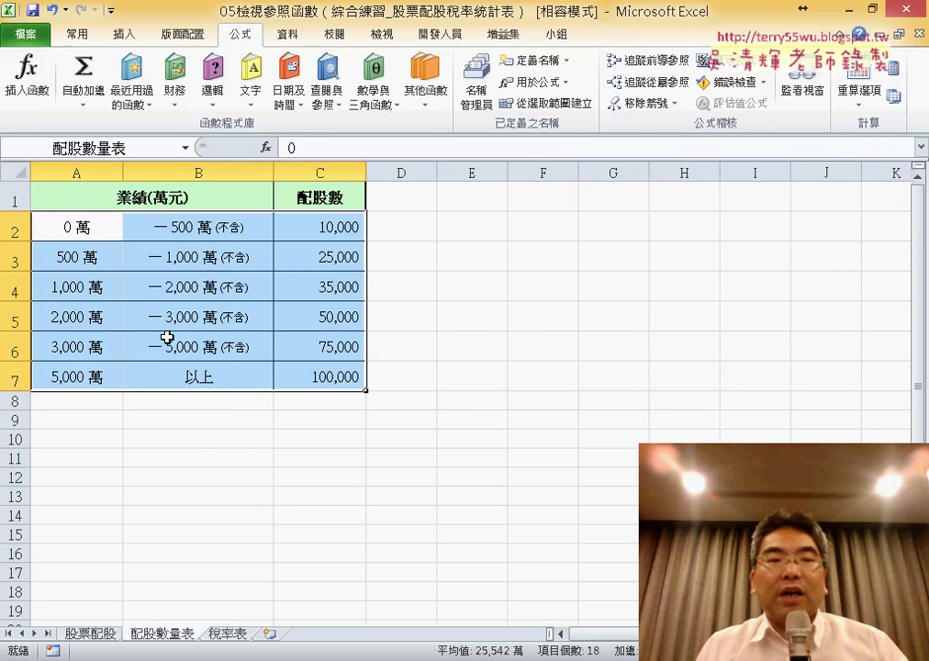
{"action": "left_click_drag", "start_coordinate": [79, 290], "coordinate": [193, 288]}
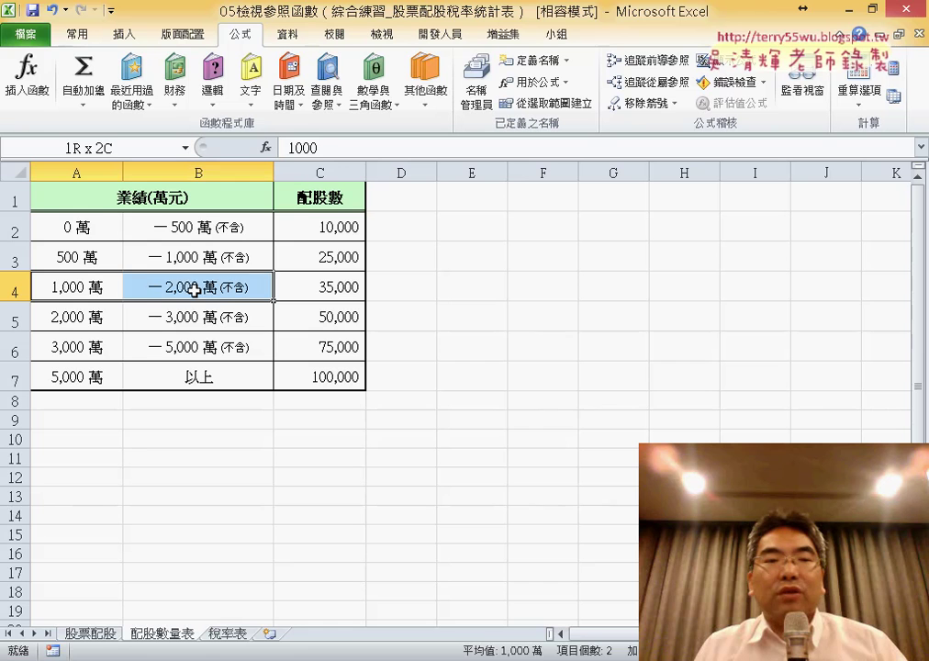
{"action": "left_click", "coordinate": [334, 287]}
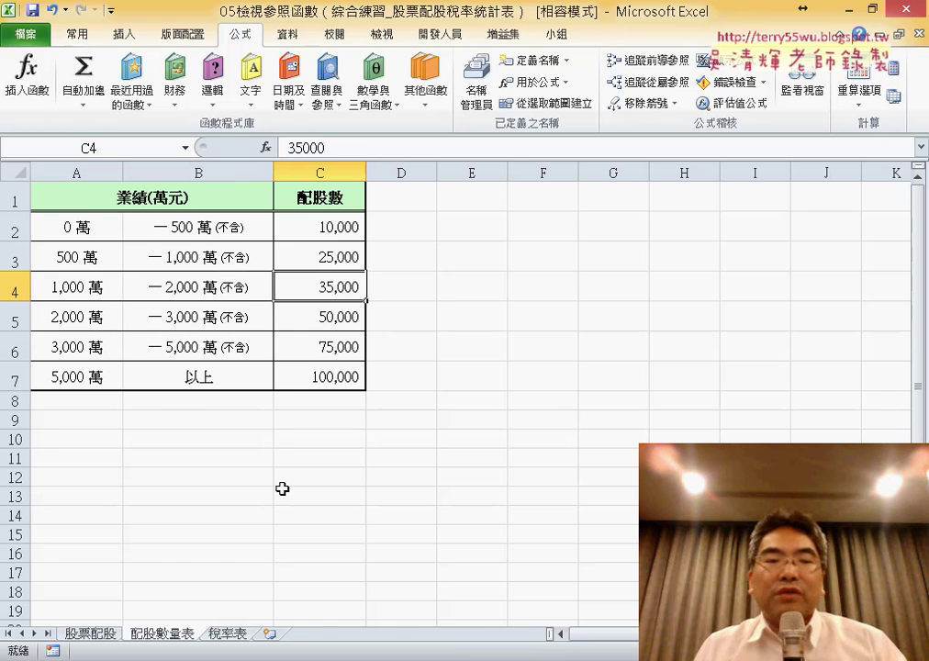
{"action": "left_click", "coordinate": [95, 632]}
{"action": "left_click", "coordinate": [365, 262]}
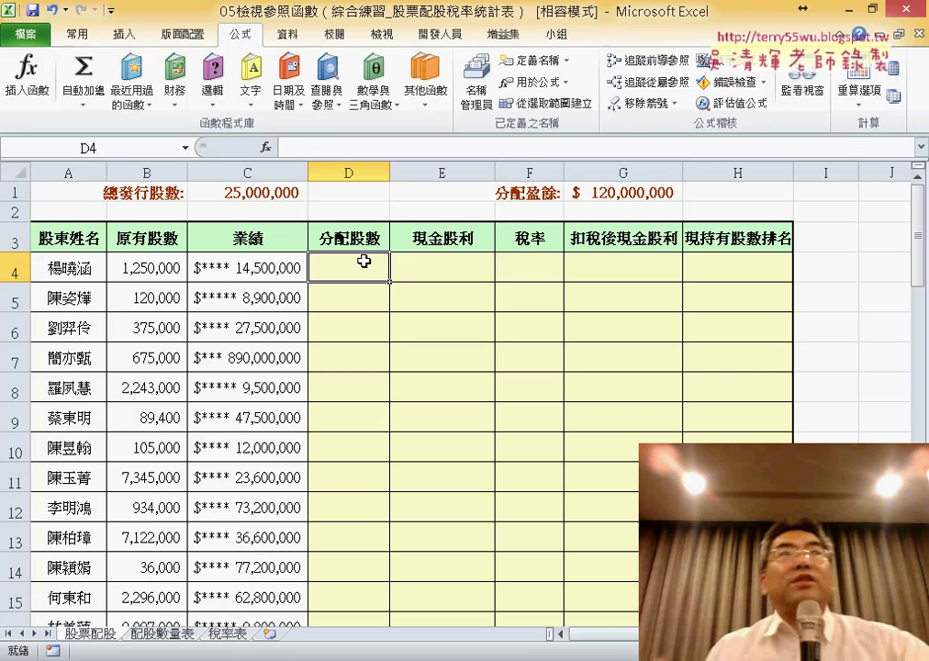
Match C5's 業績 8,900,000 to the 500 萬 bracket's 25,000-share allotment, ending on E4.
{"action": "left_click", "coordinate": [153, 272]}
{"action": "left_click", "coordinate": [264, 271]}
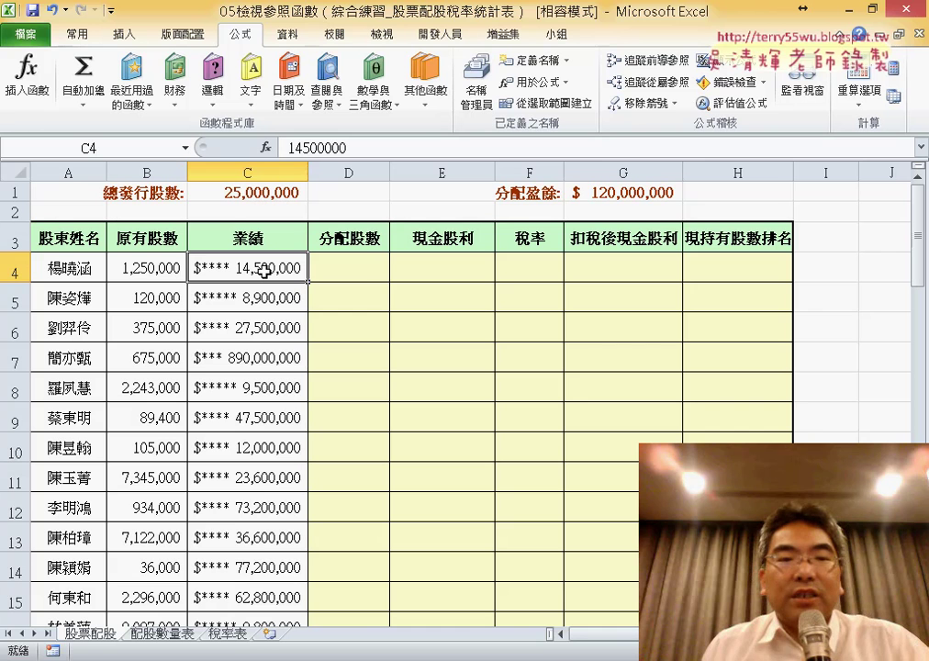
{"action": "left_click", "coordinate": [364, 266]}
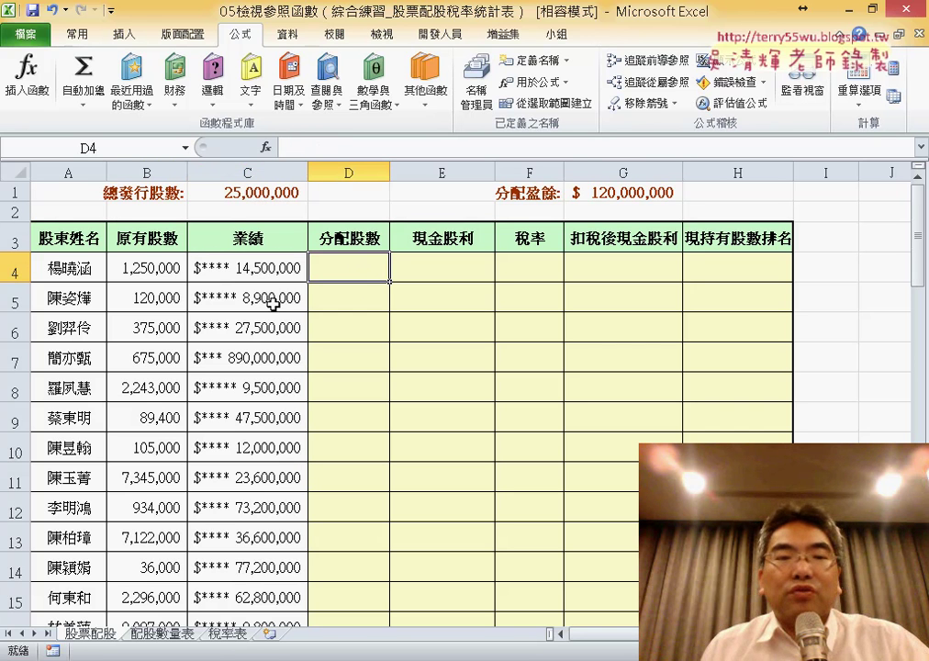
{"action": "left_click", "coordinate": [269, 269]}
{"action": "left_click", "coordinate": [361, 270]}
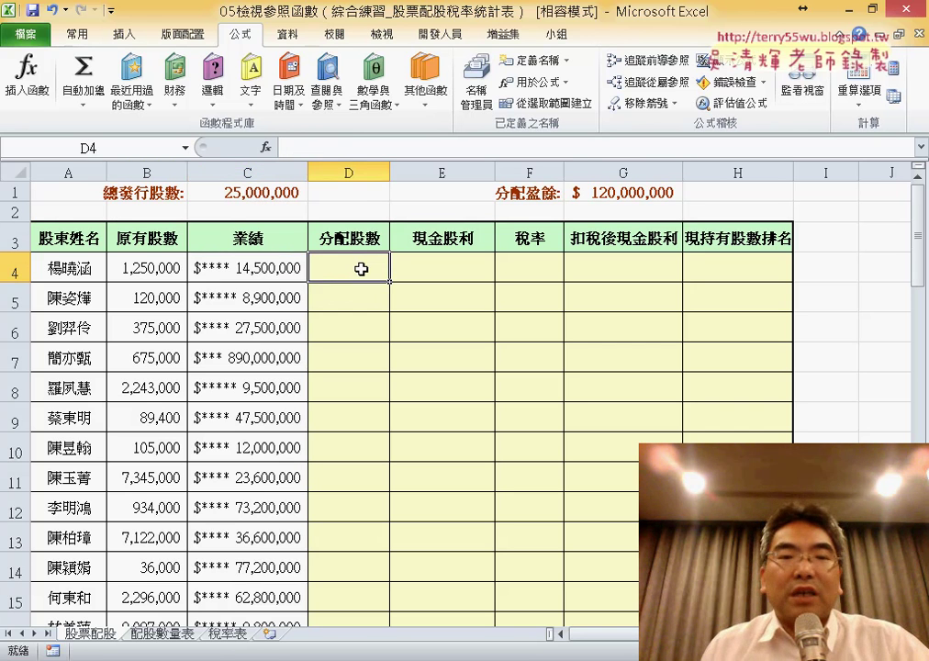
{"action": "left_click", "coordinate": [279, 311]}
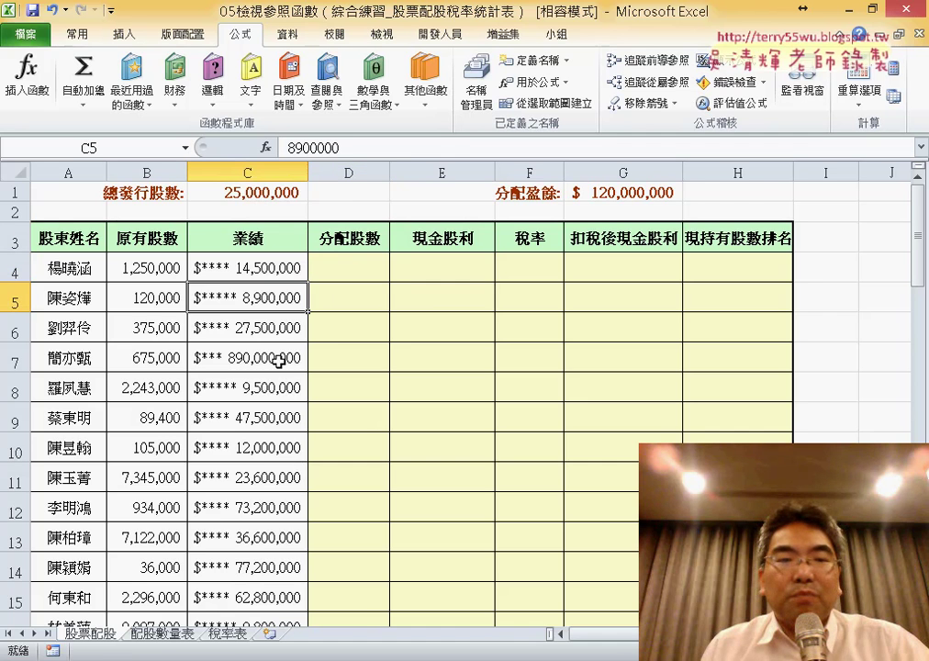
{"action": "left_click", "coordinate": [179, 634]}
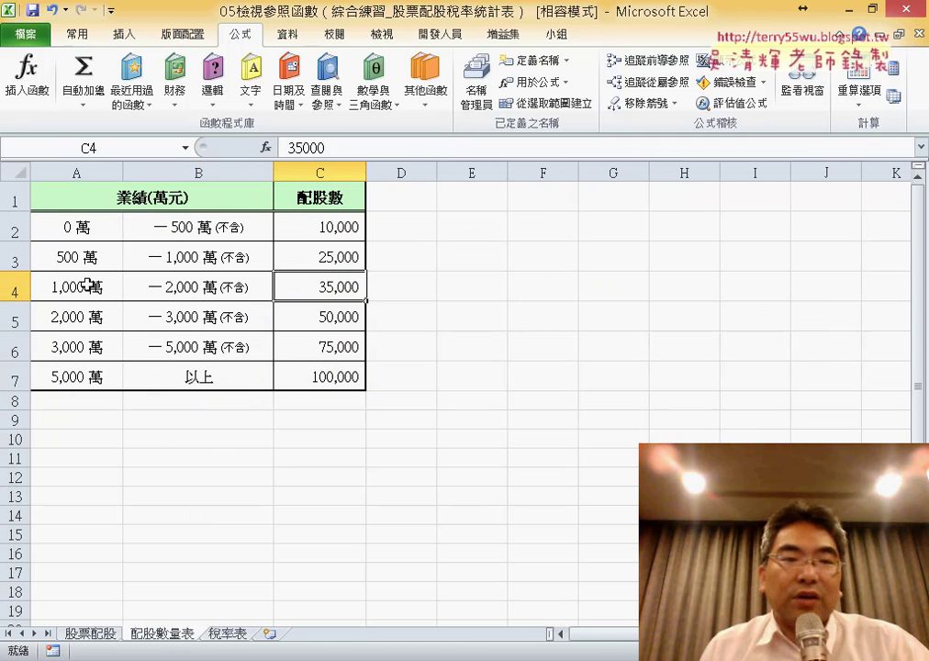
{"action": "left_click_drag", "start_coordinate": [119, 255], "coordinate": [309, 265]}
{"action": "left_click", "coordinate": [323, 263]}
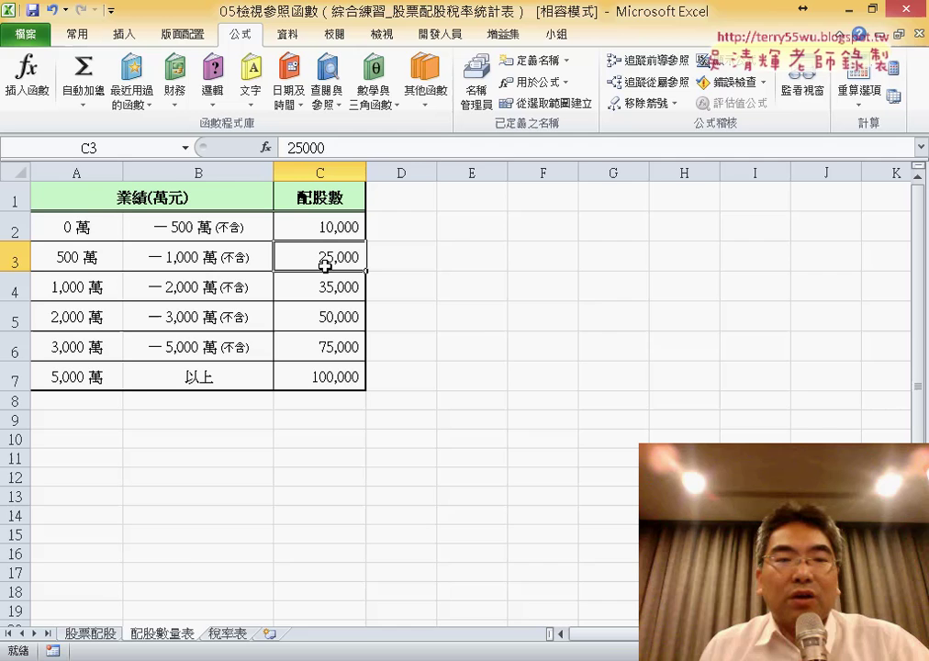
{"action": "left_click", "coordinate": [125, 634]}
{"action": "left_click", "coordinate": [367, 263]}
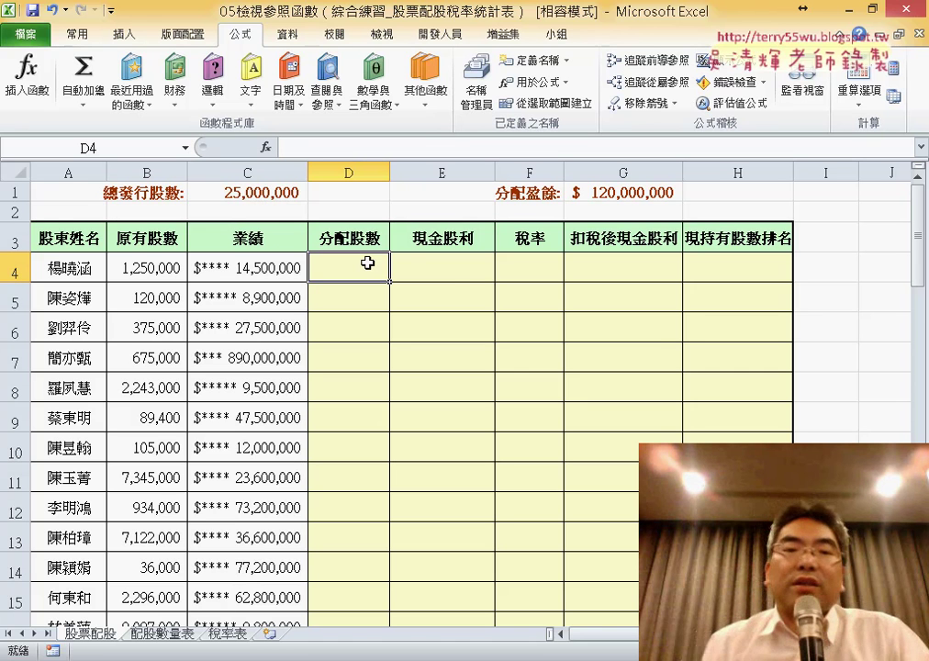
{"action": "left_click", "coordinate": [452, 272]}
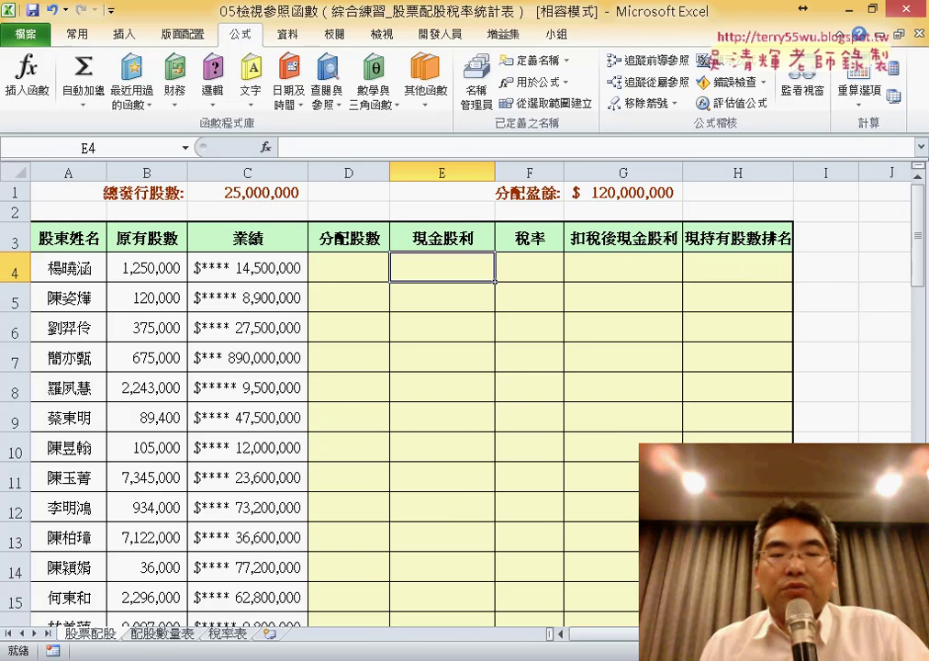
Switch to the 05檢視與參照函數練習 workbook to read instruction steps 2–7.
{"action": "left_click", "coordinate": [342, 598]}
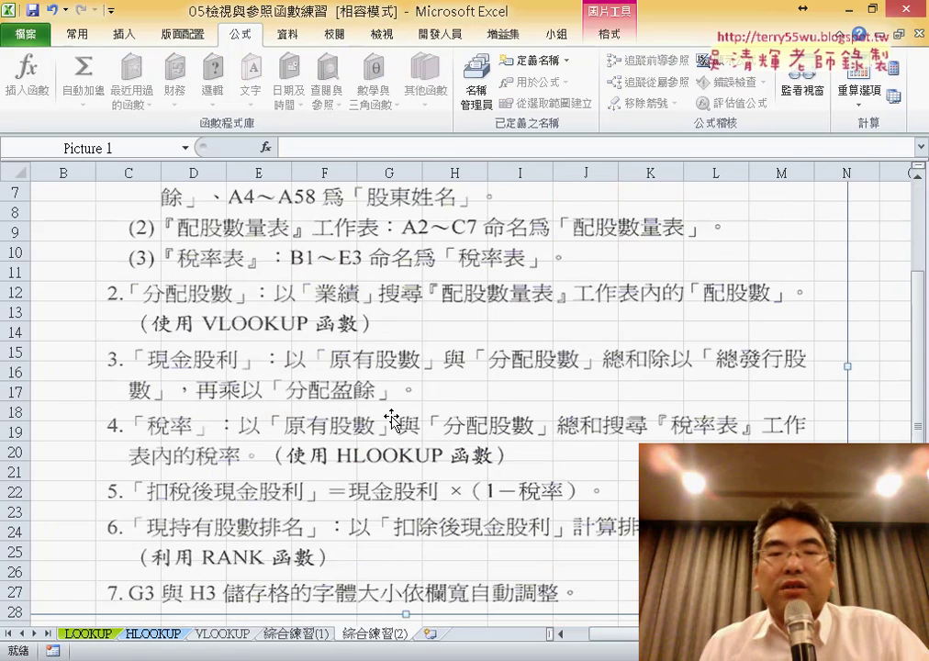